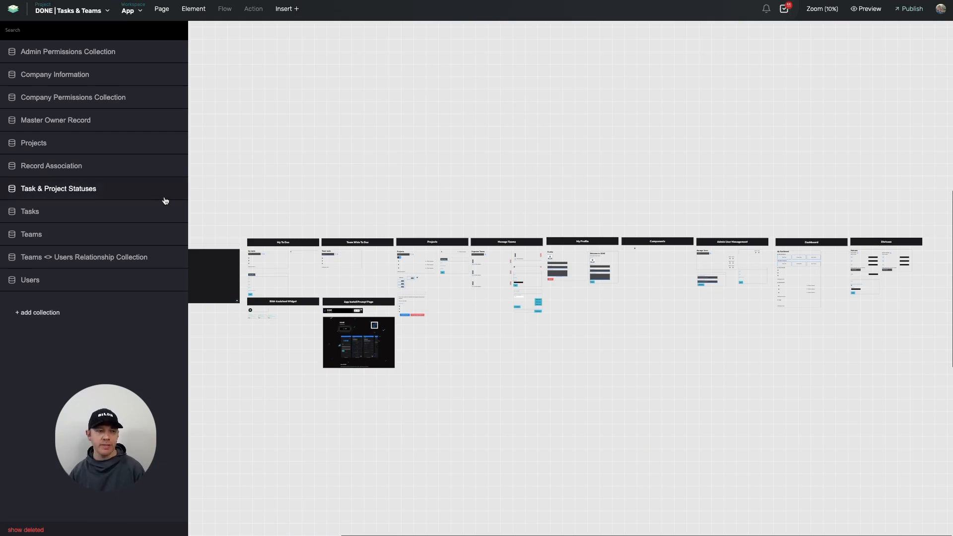
Open the Tasks collection and examine its fields from Task Title across to the company permissions field.
click(125, 217)
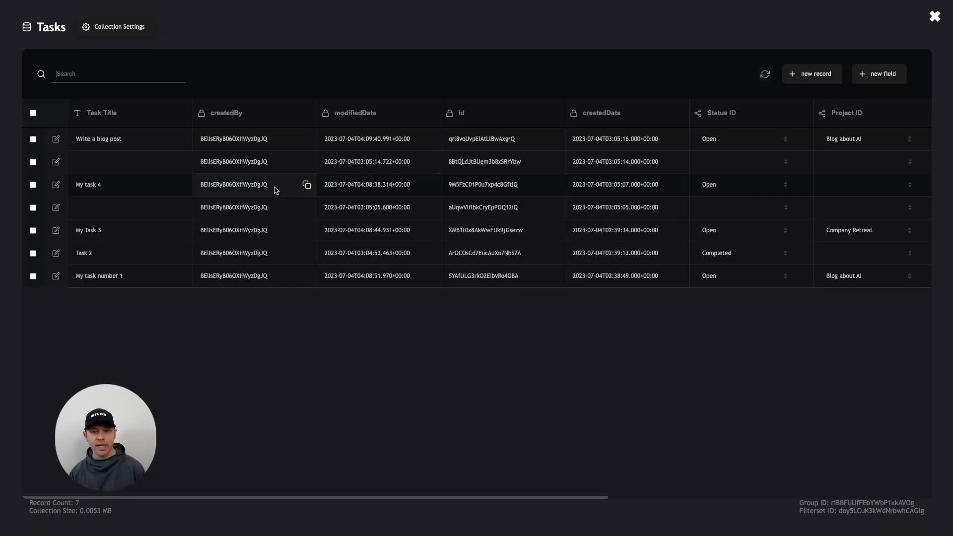
scroll(276, 190, right, 3)
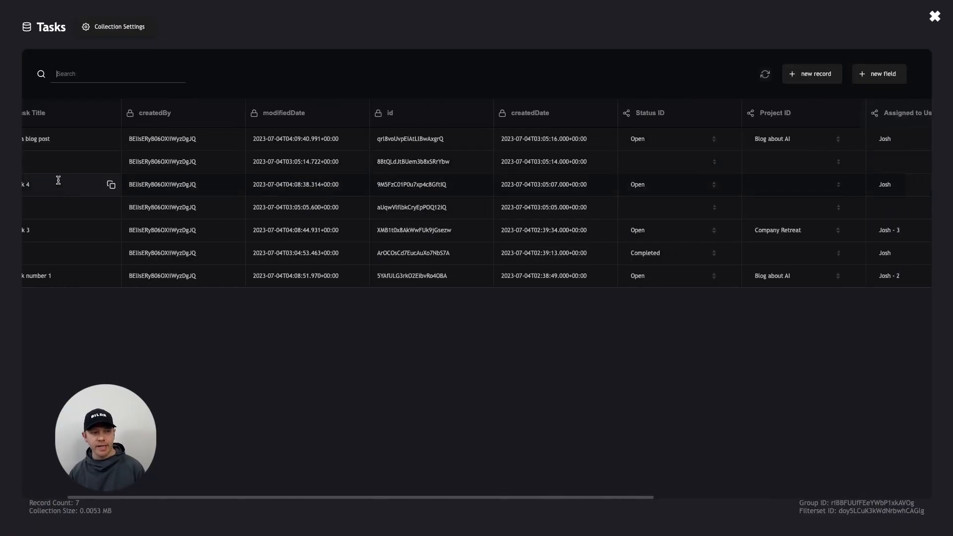
scroll(357, 149, right, 9)
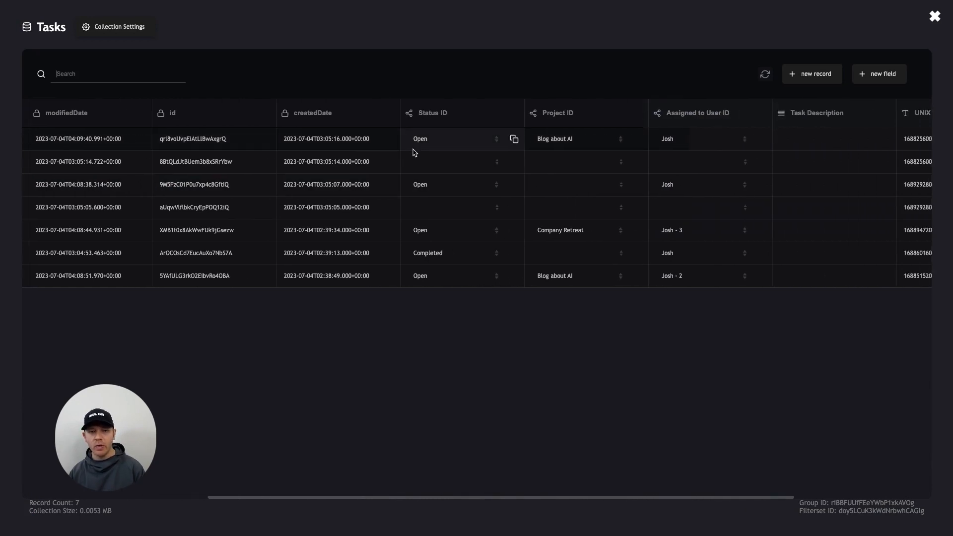
scroll(415, 153, right, 3)
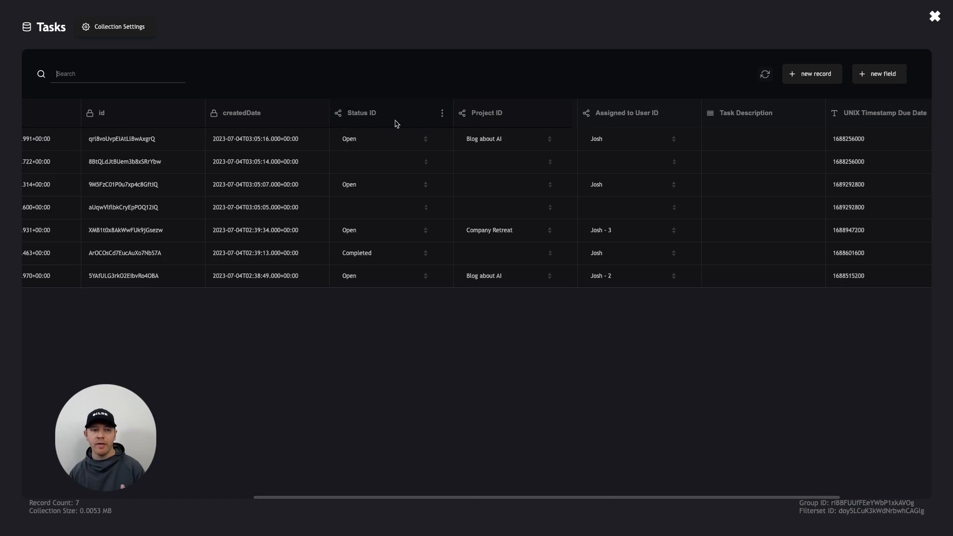
scroll(397, 123, right, 1)
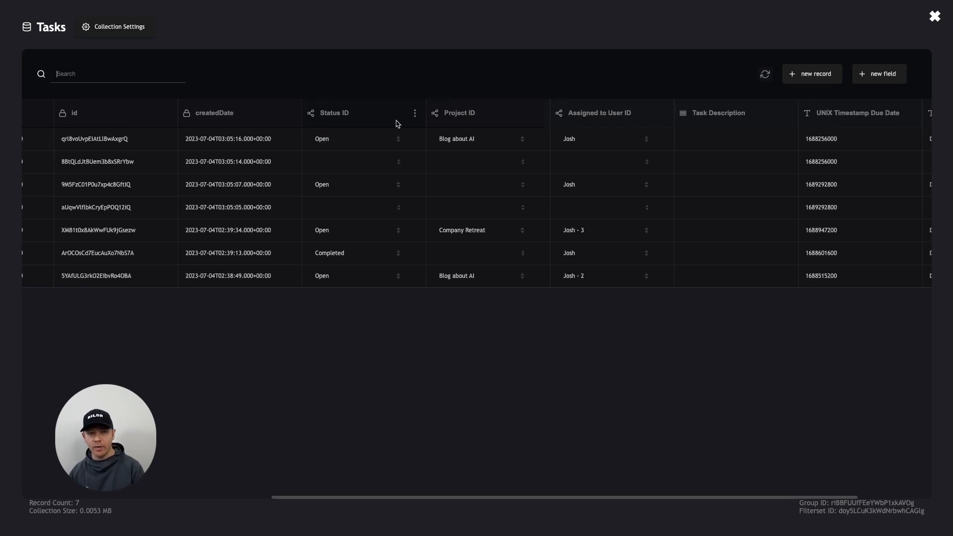
scroll(430, 134, right, 4)
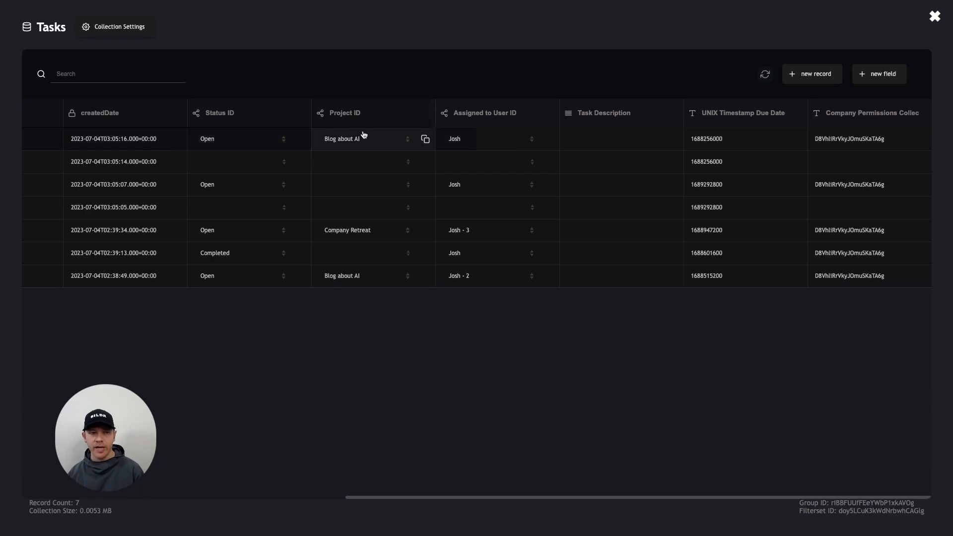
Link the Status ID field to the Task & Project Statuses collection, with Status Name as the display field.
click(300, 113)
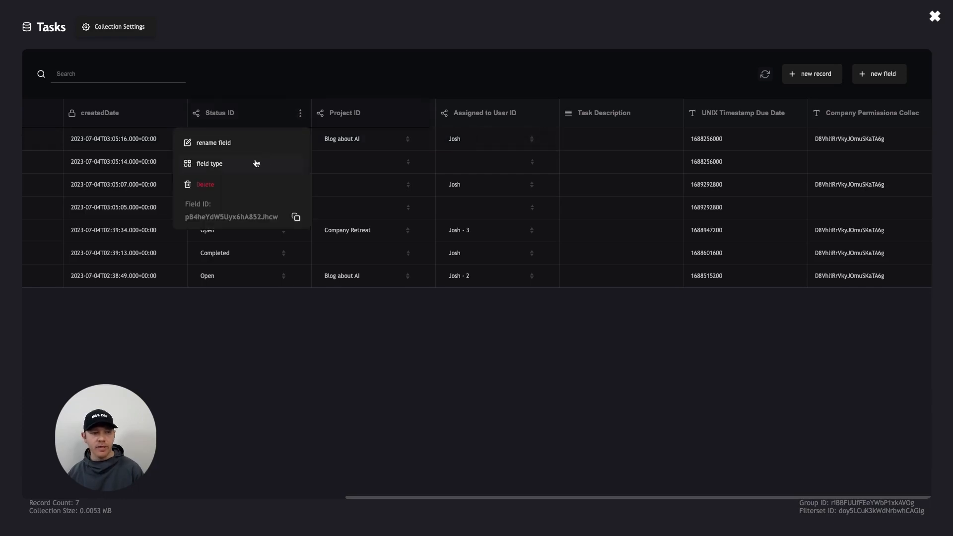
click(213, 163)
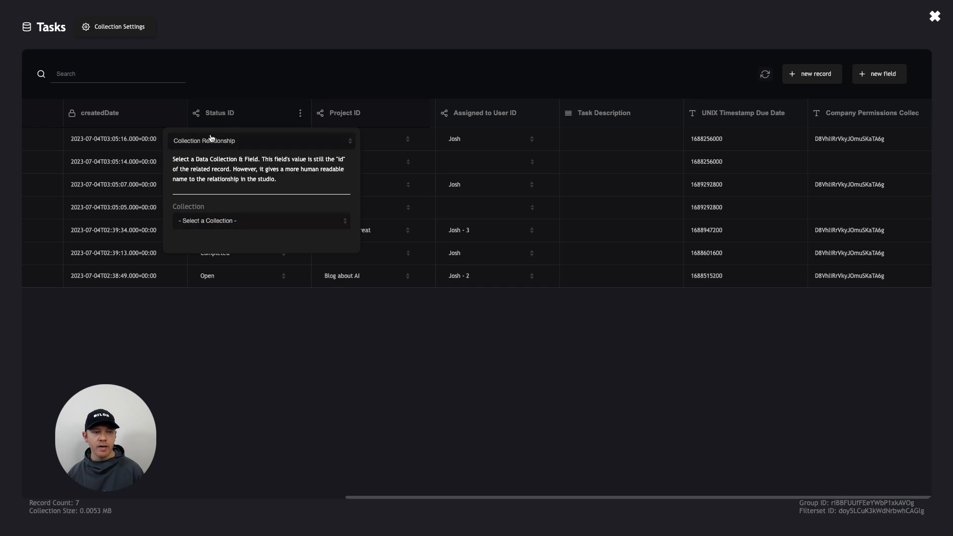
click(227, 219)
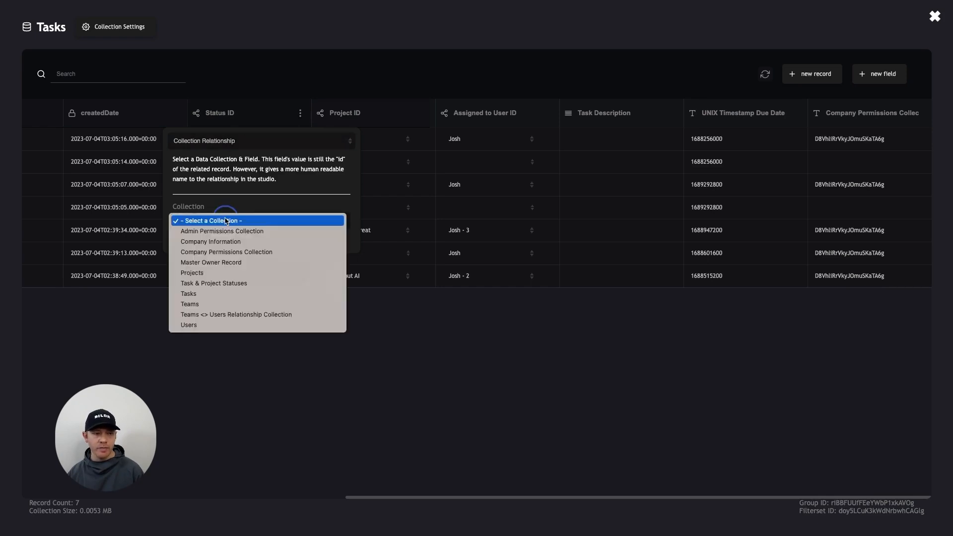
click(224, 284)
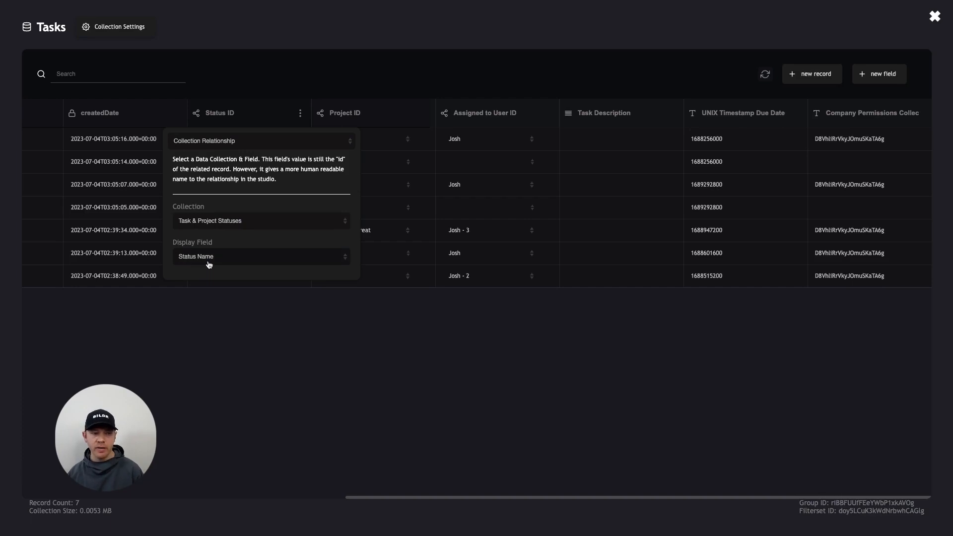
click(277, 95)
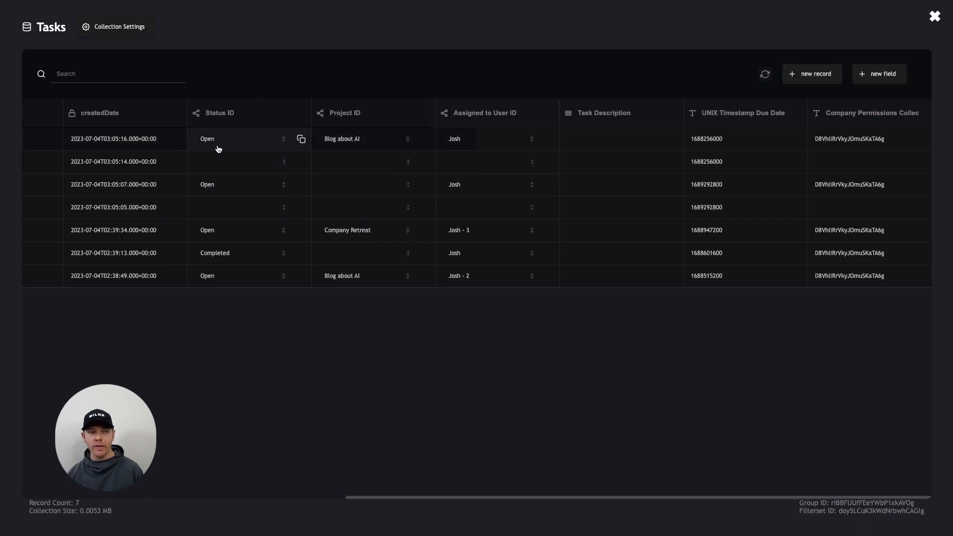
Change the Status ID field's type to Single-Line Text, inspect the raw ID in the first record and close the collection.
click(300, 113)
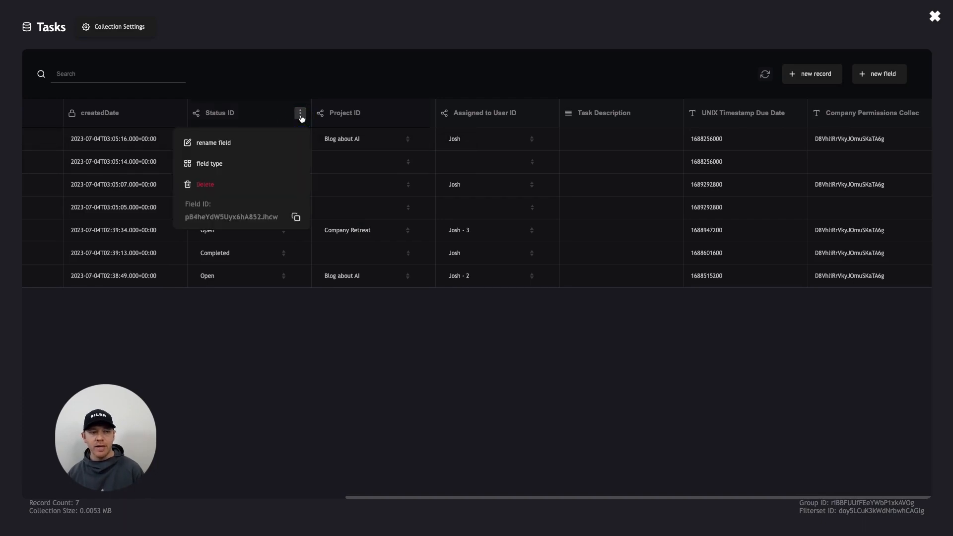
click(244, 166)
click(248, 144)
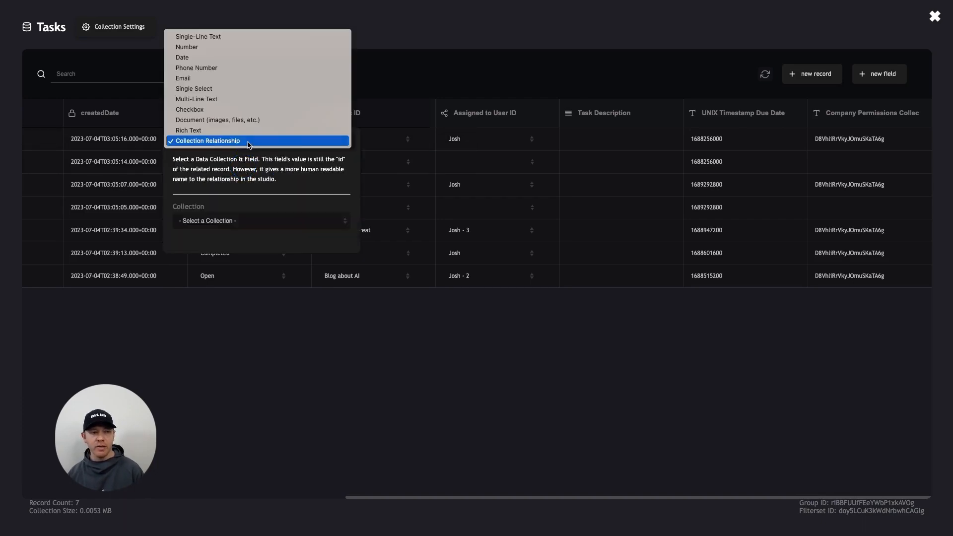
click(251, 37)
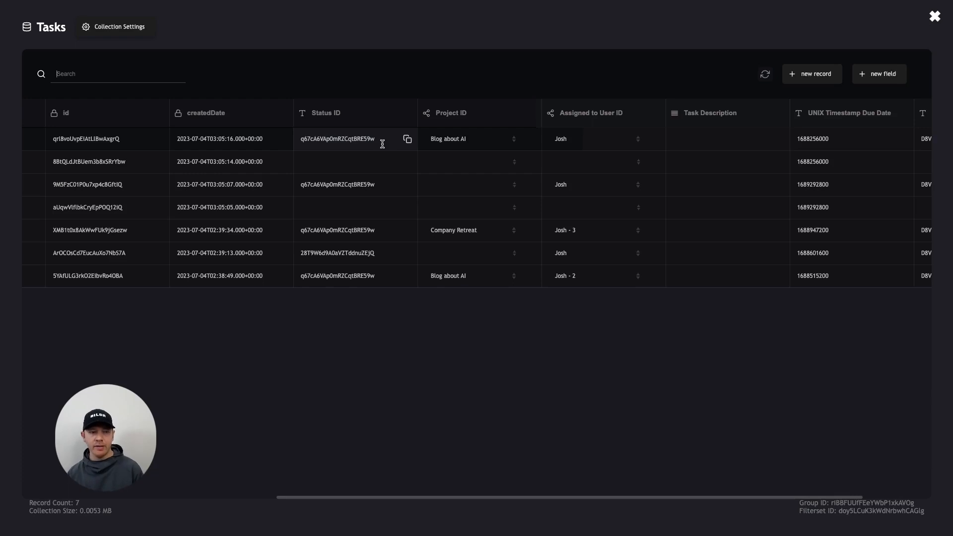
double_click(342, 138)
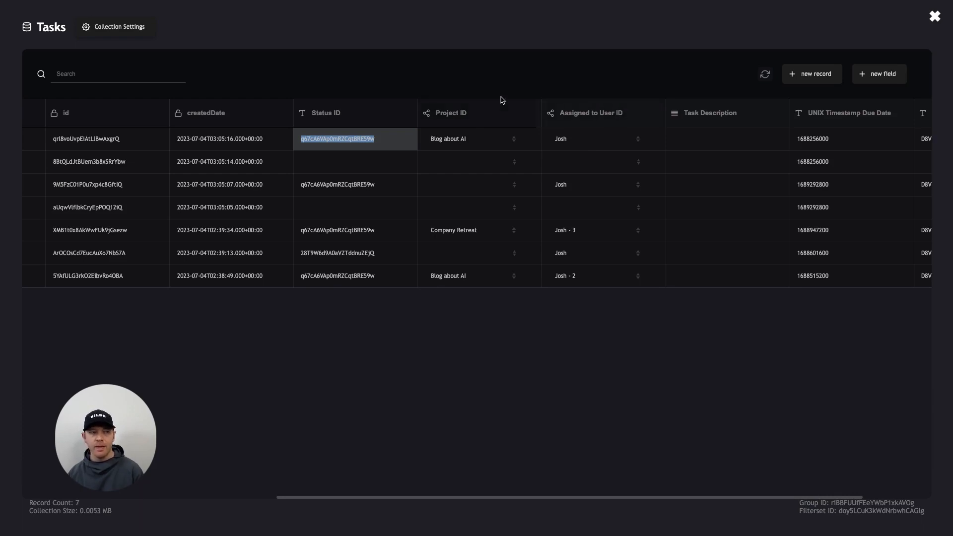
click(935, 16)
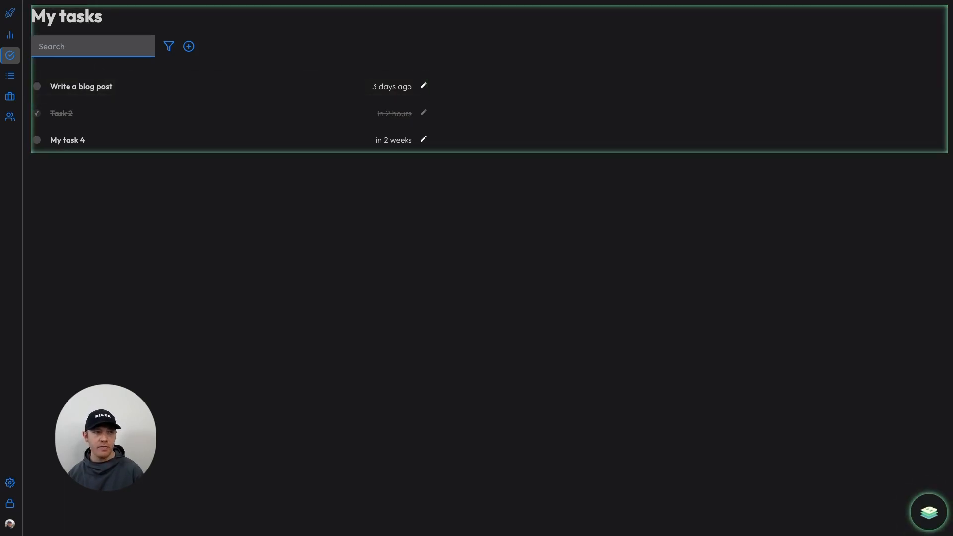
Return to the studio canvas and inspect the Collection List data settings and AND filter of the Repeating List under My tasks.
key(ctrl+w)
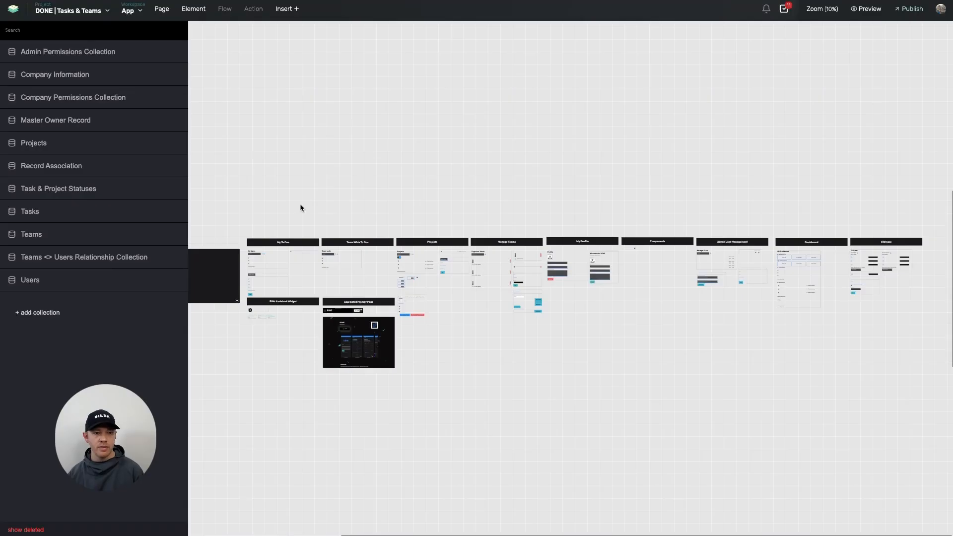
click(288, 263)
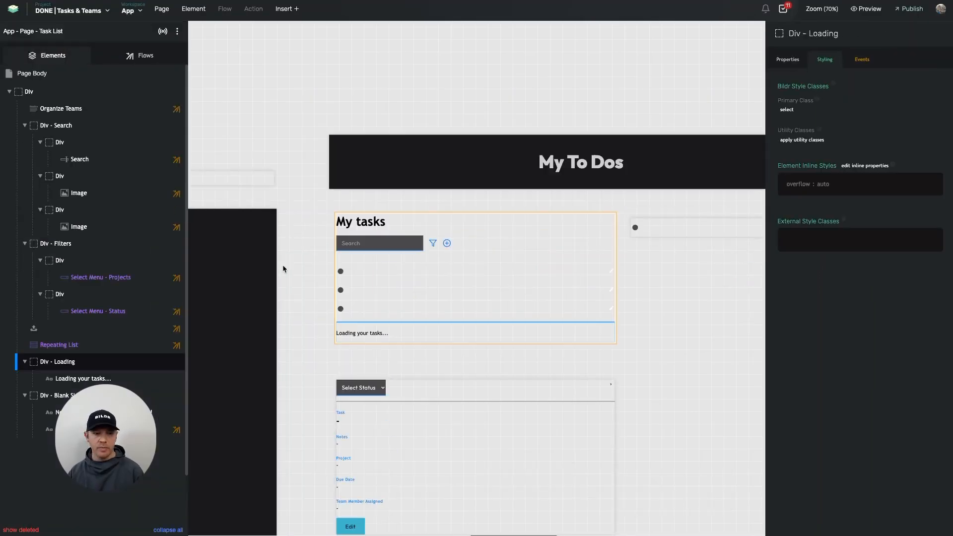
click(380, 255)
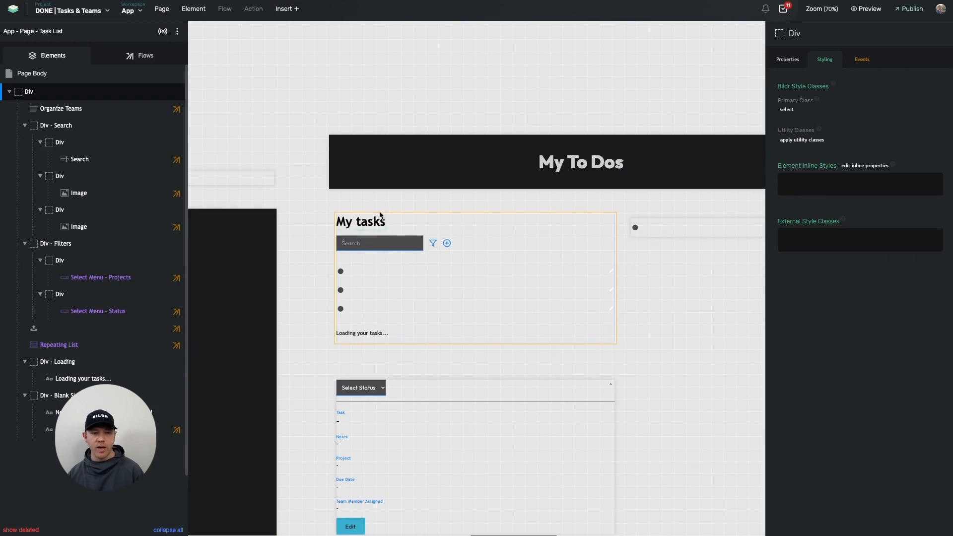
click(361, 279)
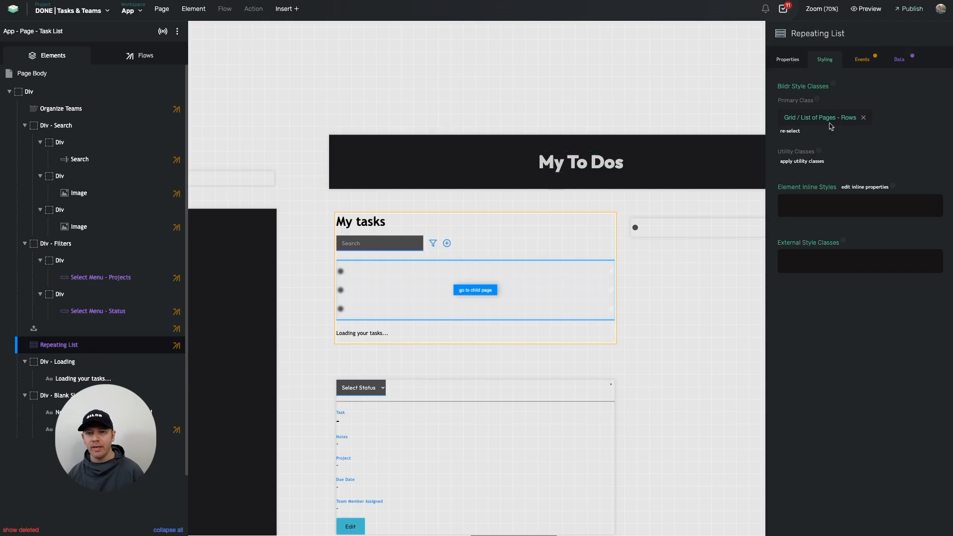
click(903, 67)
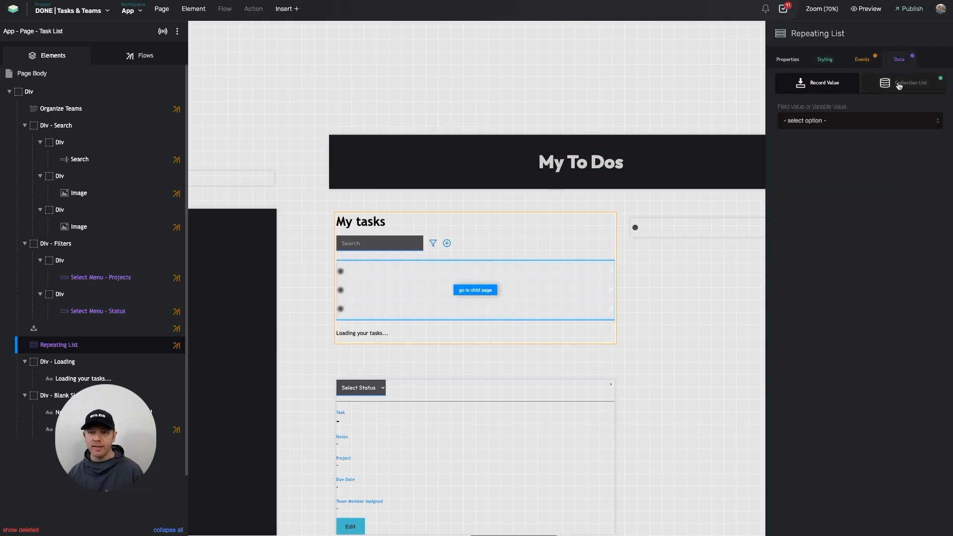
click(884, 87)
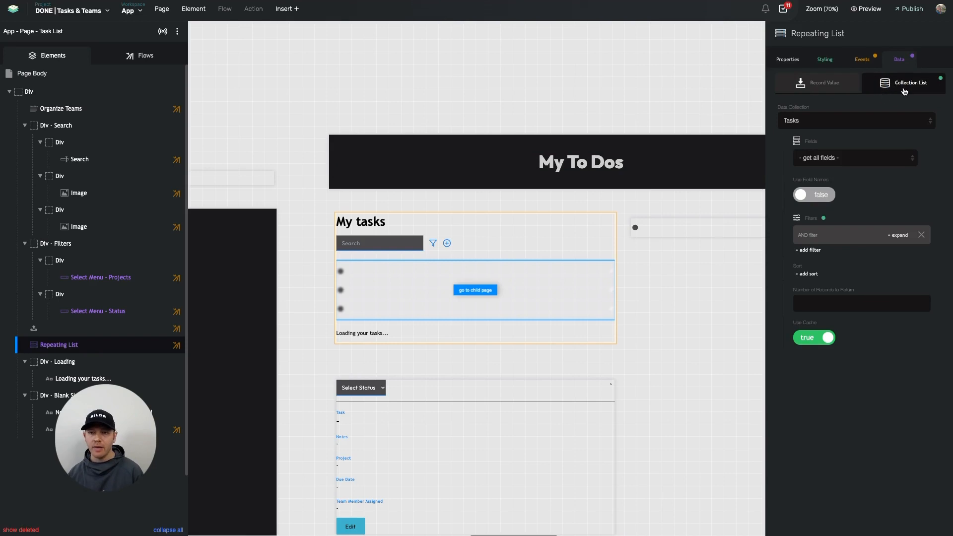
click(826, 235)
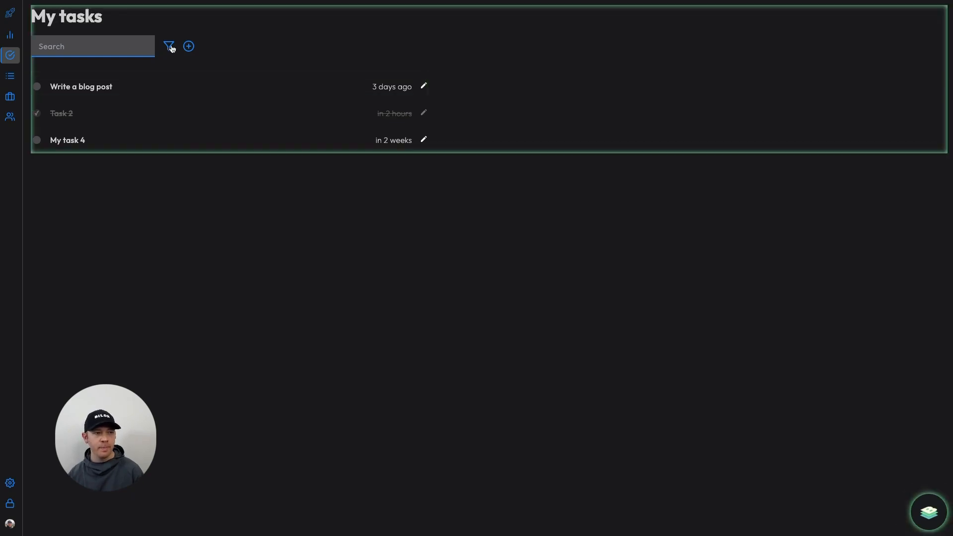
In the running app preview, open the "Write a blog post" task and view its available status options.
click(419, 89)
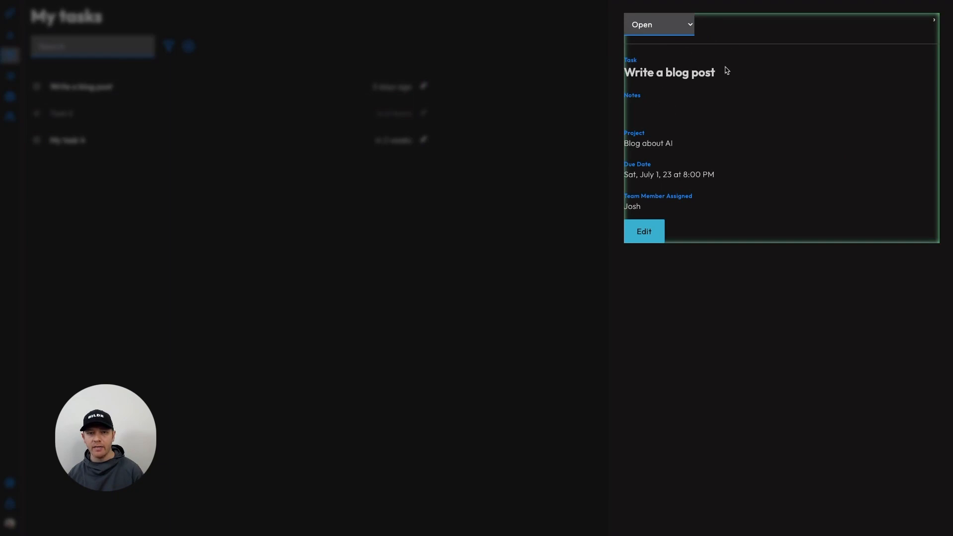
click(656, 30)
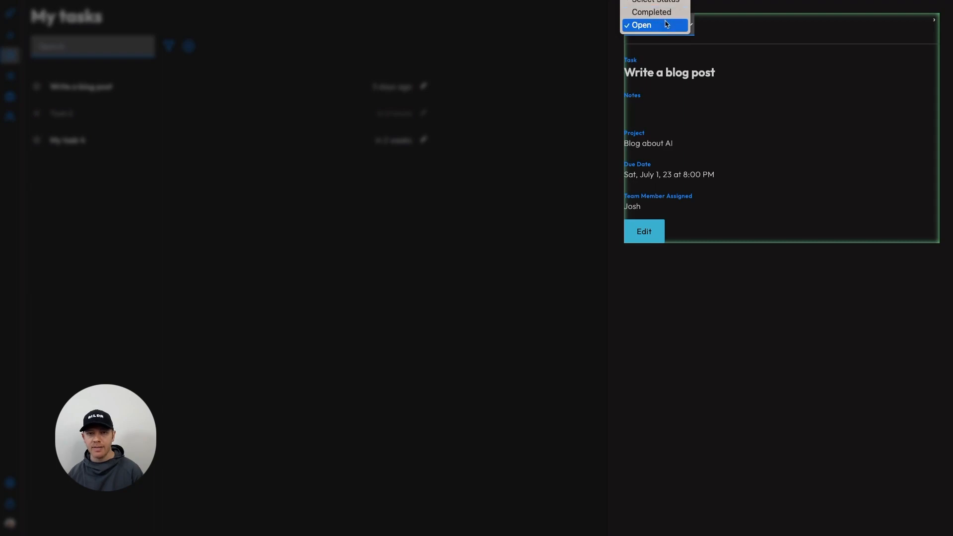
click(717, 33)
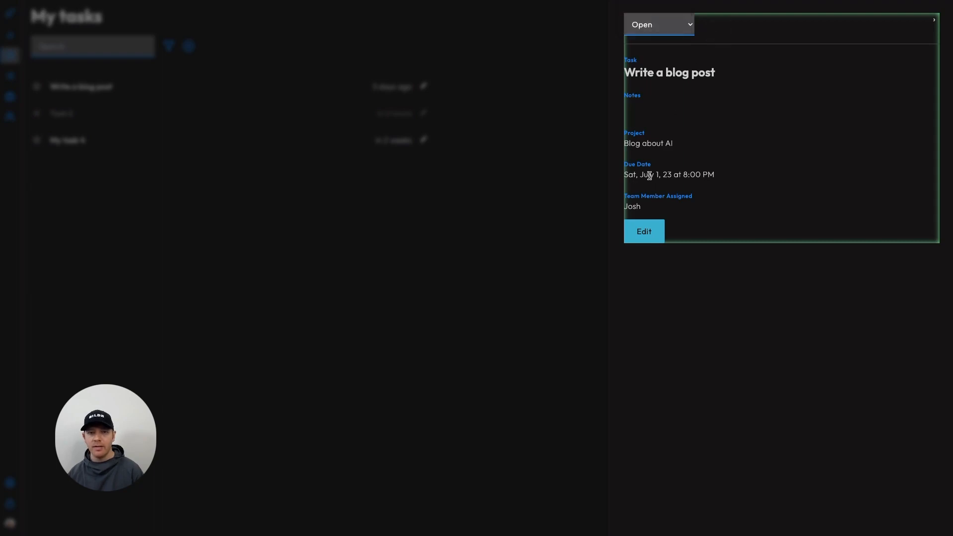
Open the task for editing, review its Project and Team Member Assigned choices, and close it with the existing values.
click(638, 228)
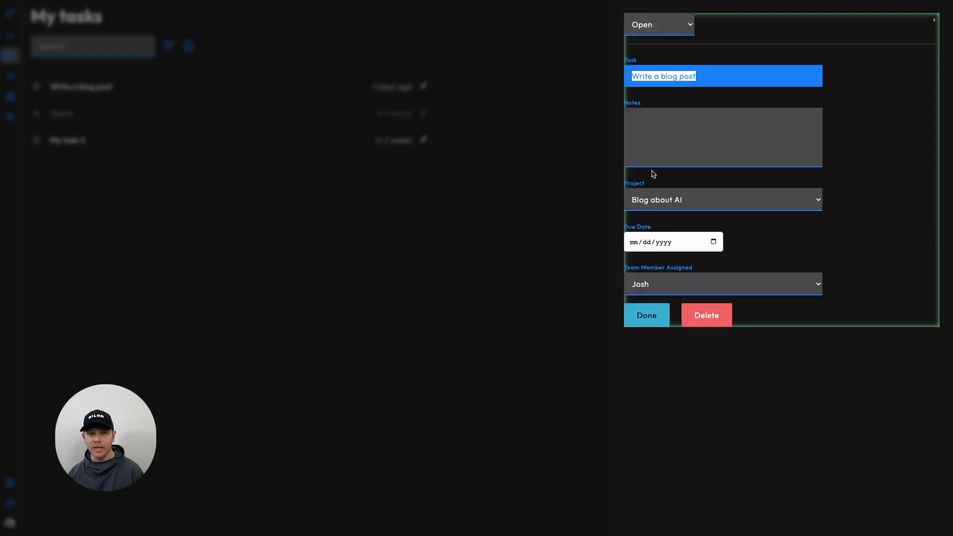
click(643, 203)
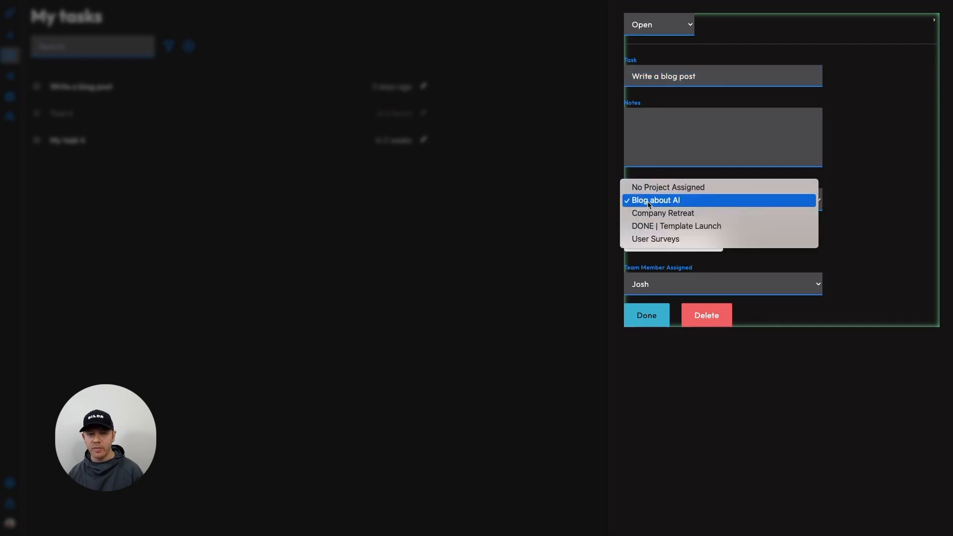
click(667, 201)
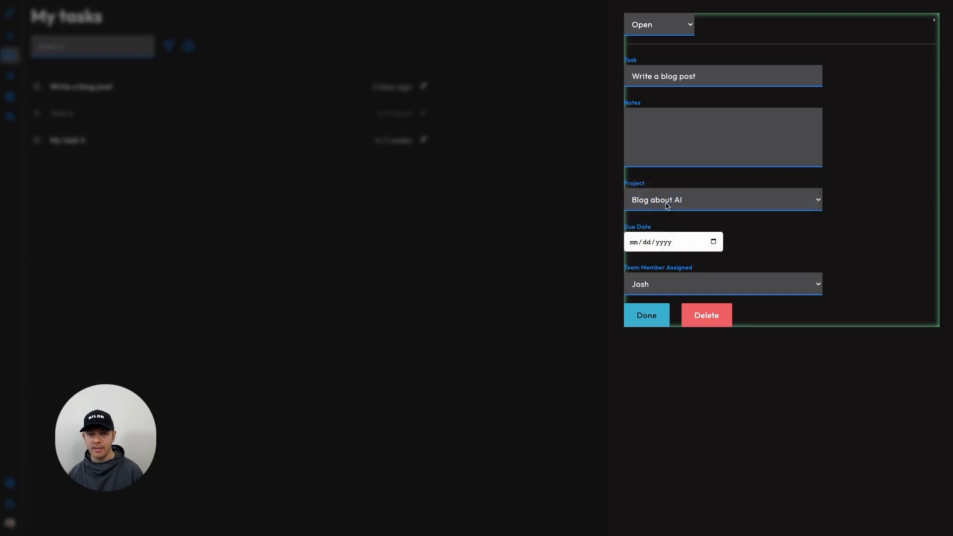
click(658, 283)
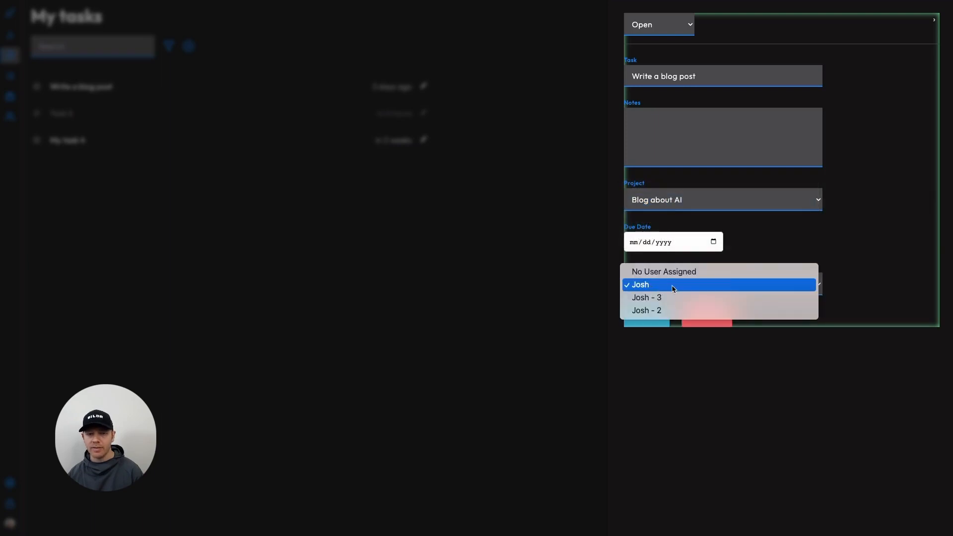
click(805, 286)
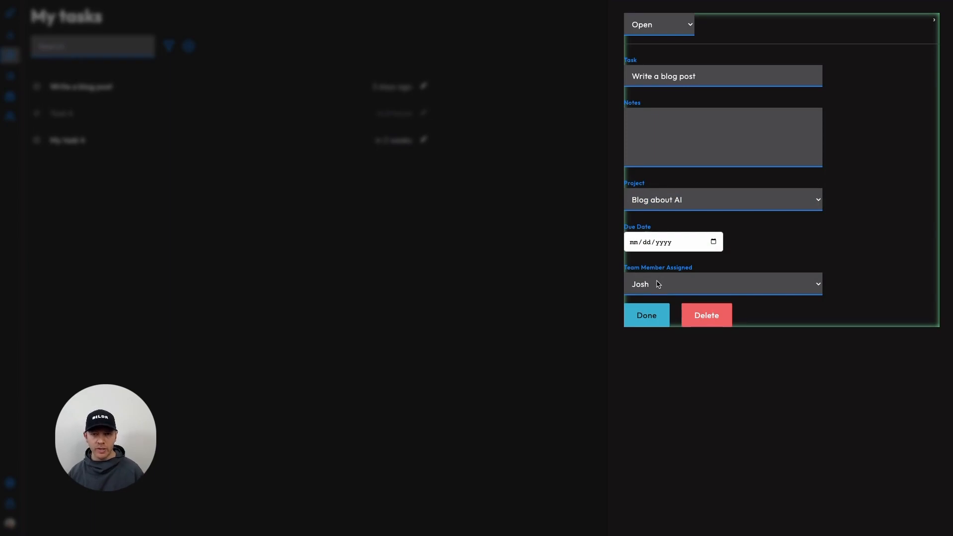
click(647, 316)
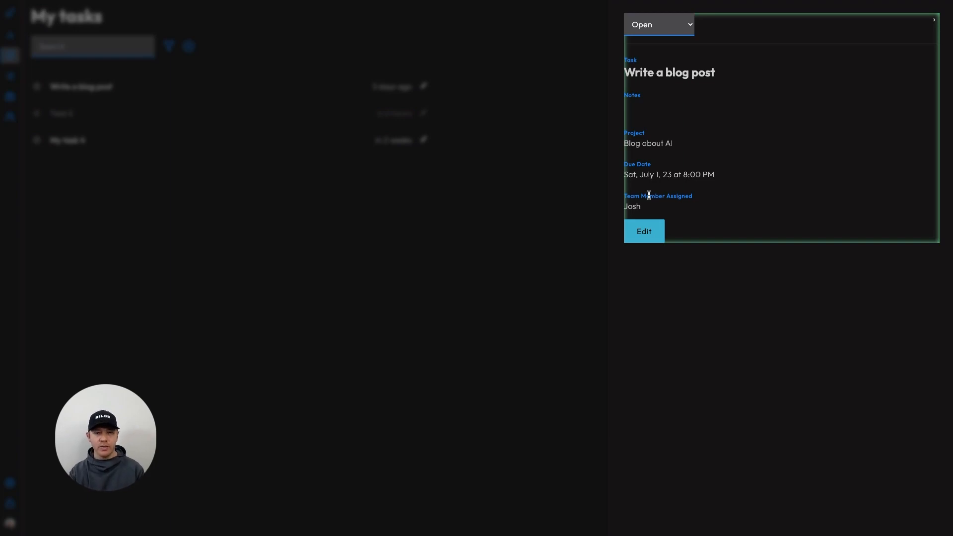
click(529, 217)
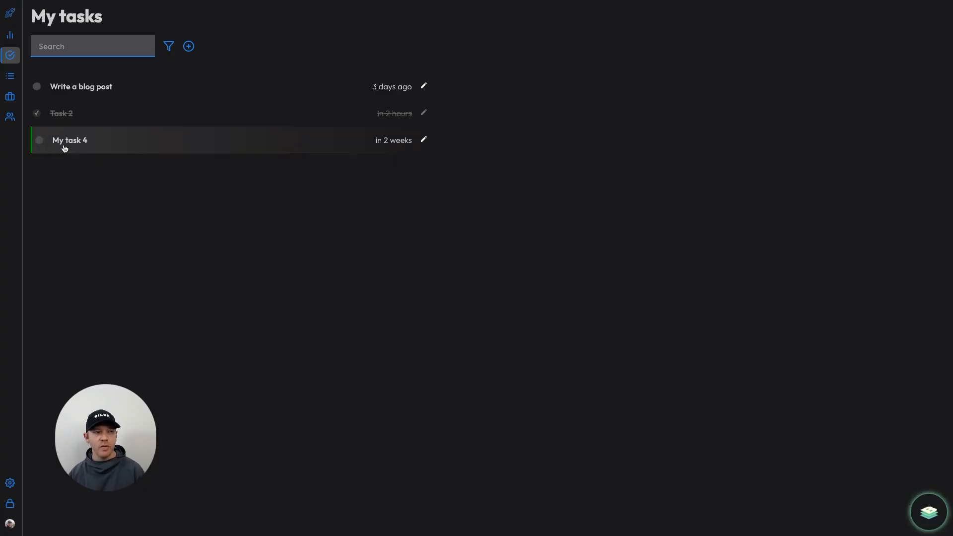
Go to the Projects page and open the "Blog about AI" project.
mouse_move(9, 82)
click(23, 98)
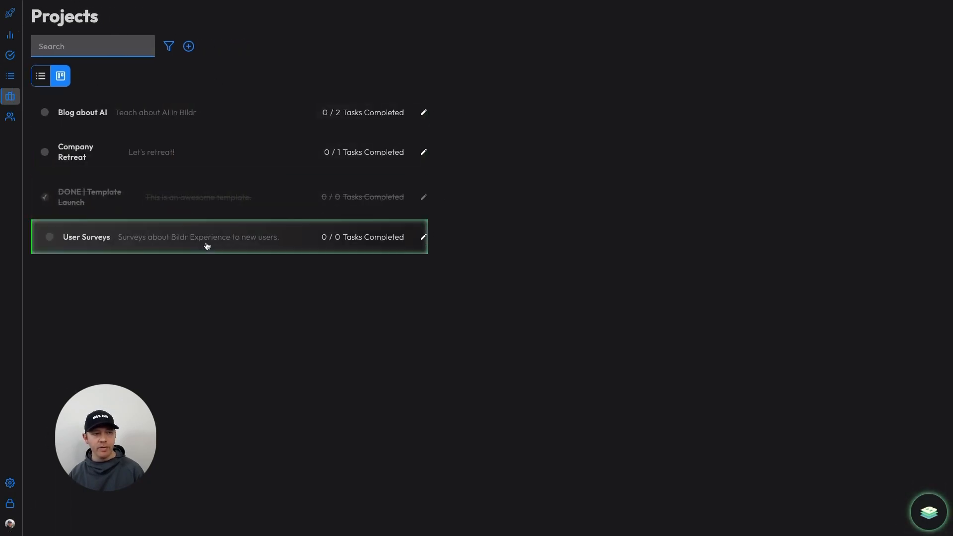
click(205, 122)
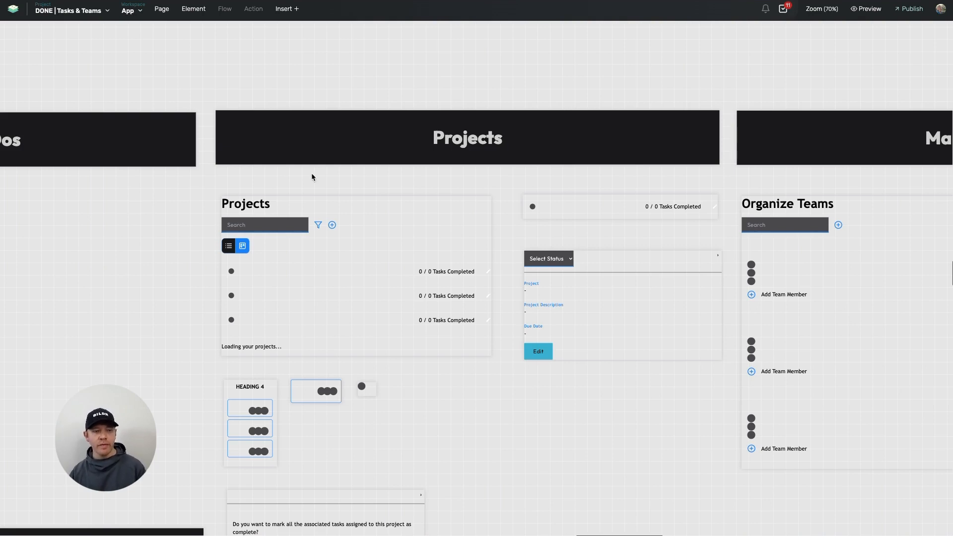
Return to the studio canvas and inspect the Collection List data settings of the Repeating List on the Project List & Status page.
click(313, 206)
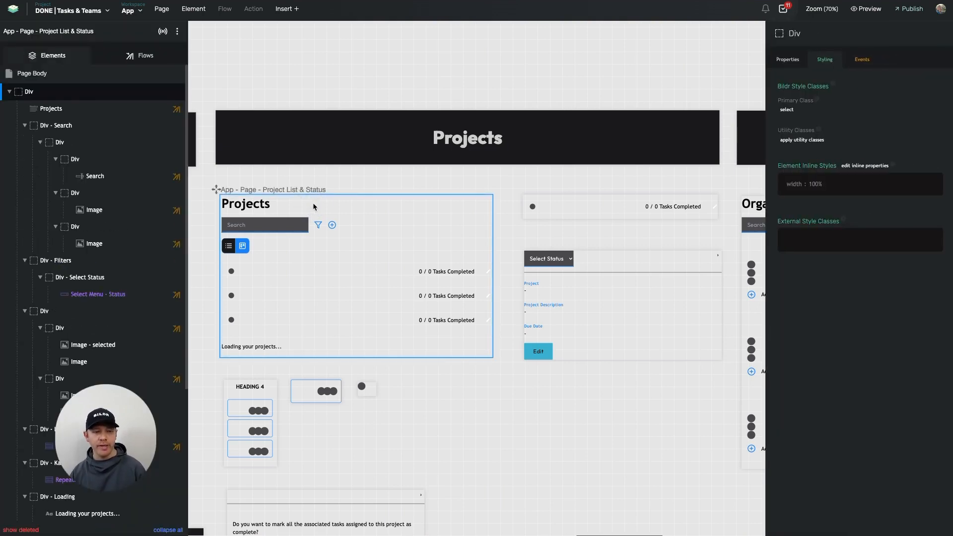
click(289, 289)
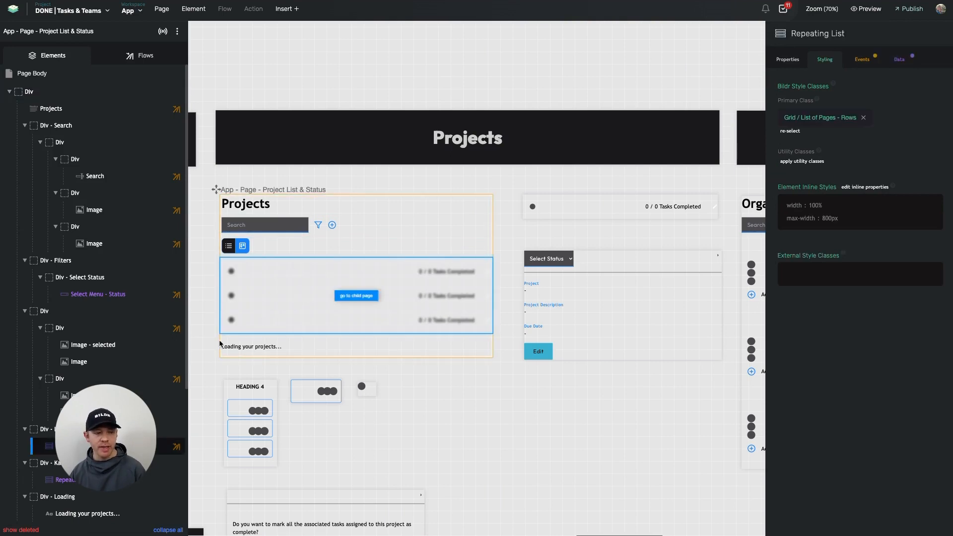
click(906, 63)
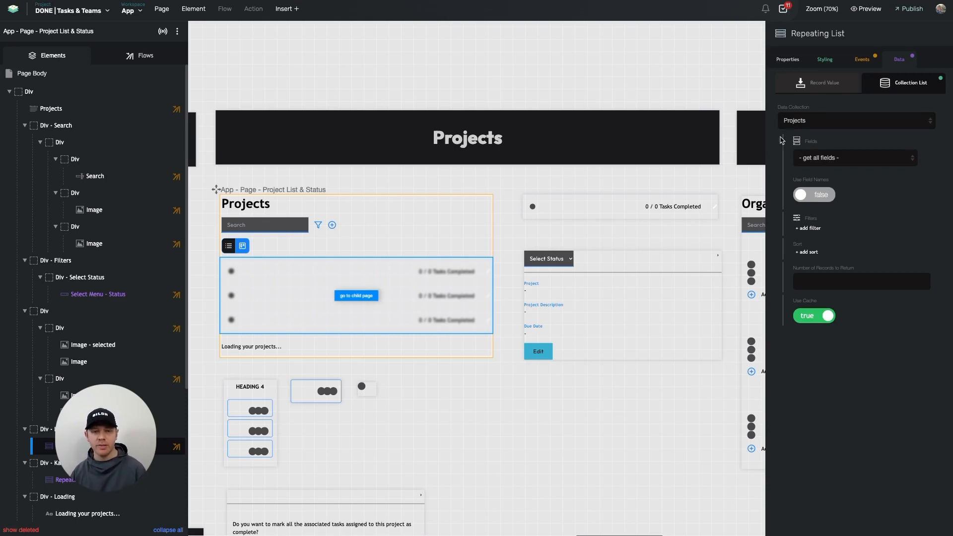
On the Project List Row page, view the properties of the nested Repeating List and keep that list selected.
click(562, 218)
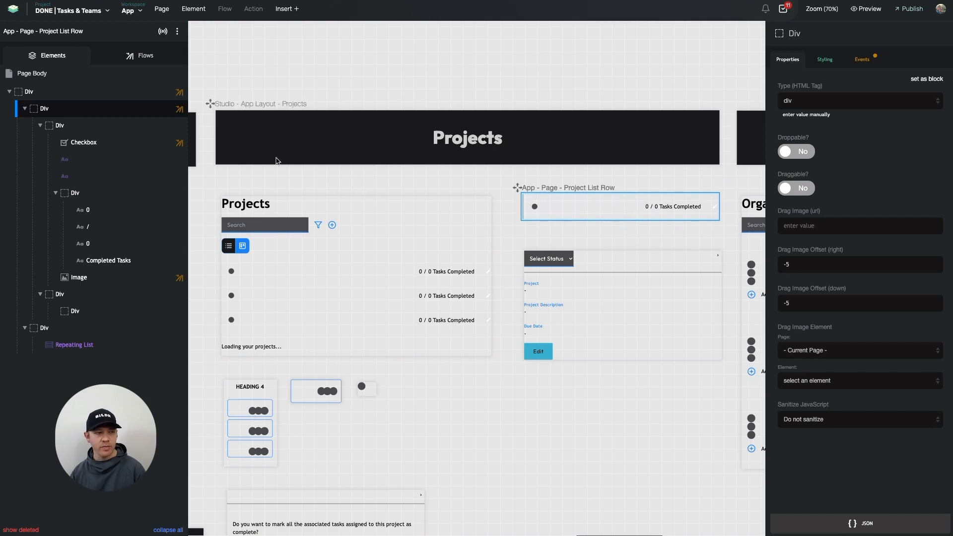
mouse_move(92, 279)
mouse_move(48, 333)
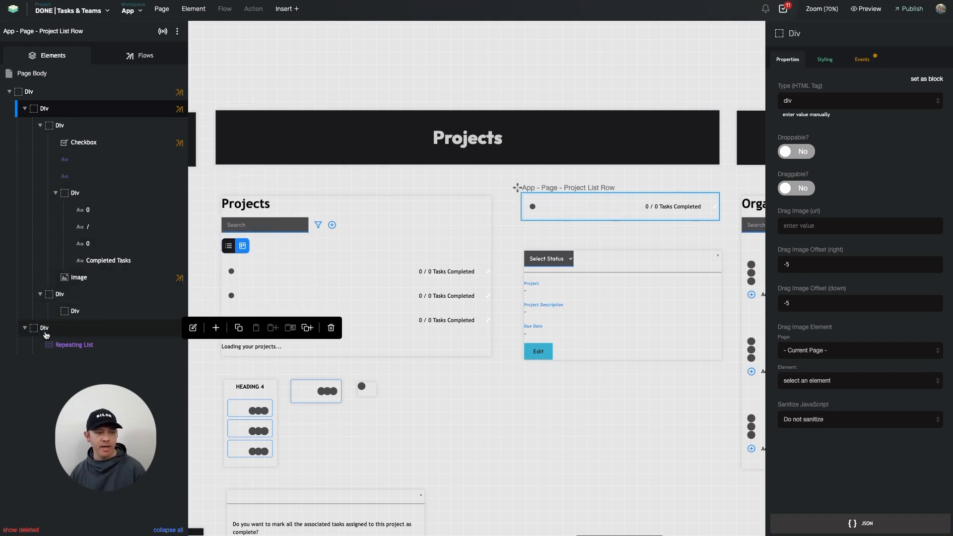
click(77, 346)
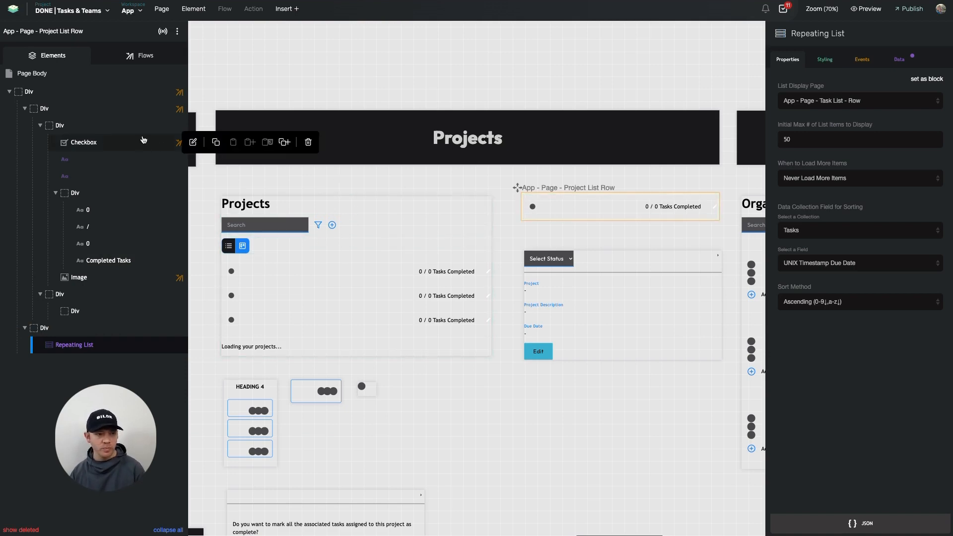
key(Tab)
key(Tab)
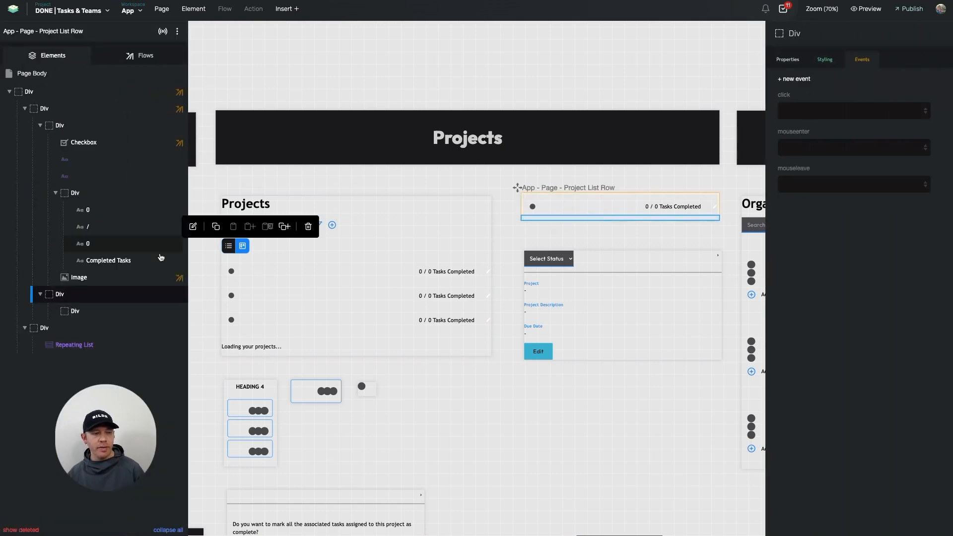
click(109, 346)
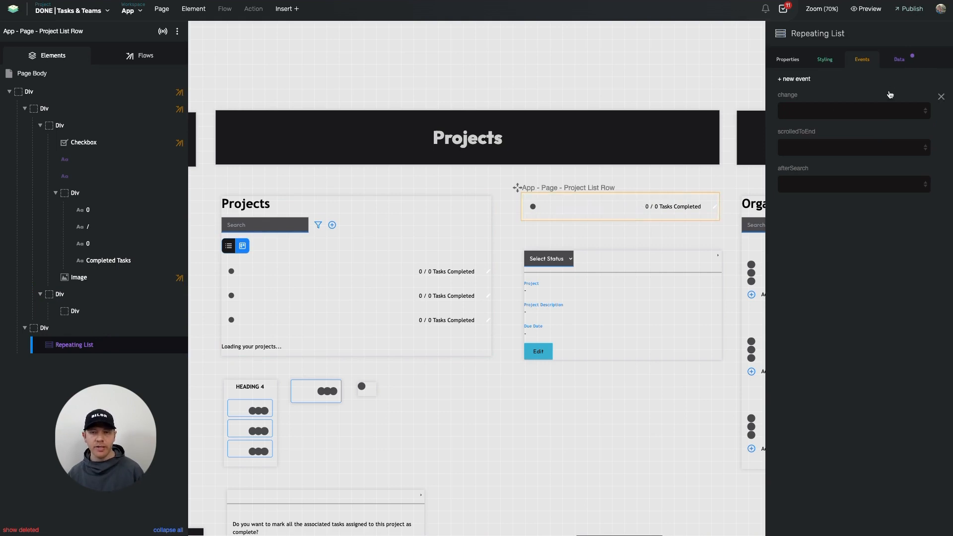
Inspect the nested Repeating List's Collection List data settings and expand its AND filter to examine the field and collection being matched.
click(903, 65)
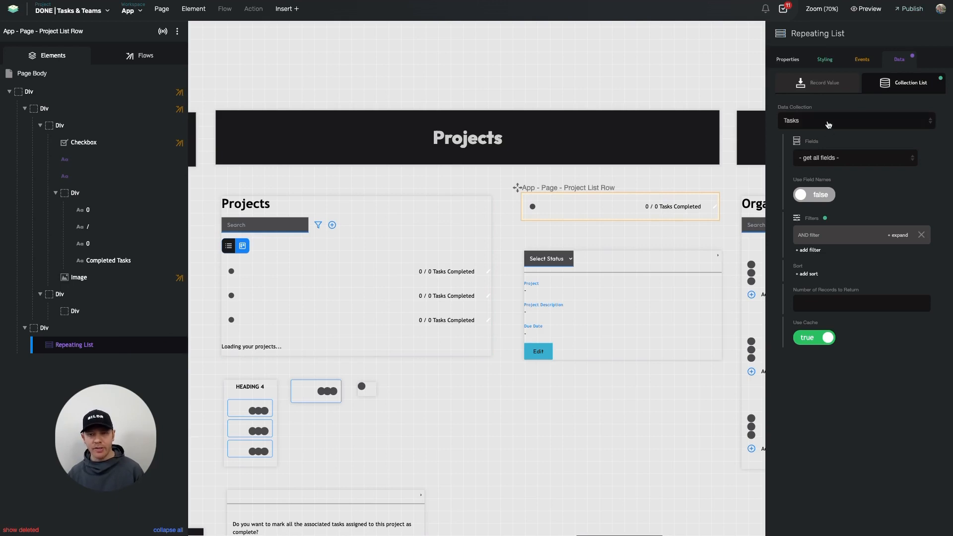
click(813, 235)
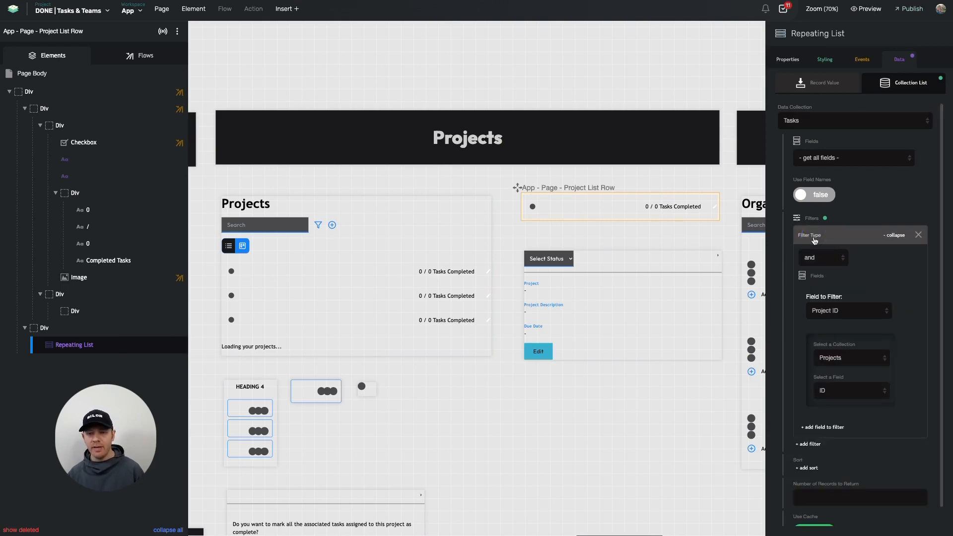
scroll(817, 272, down, 1)
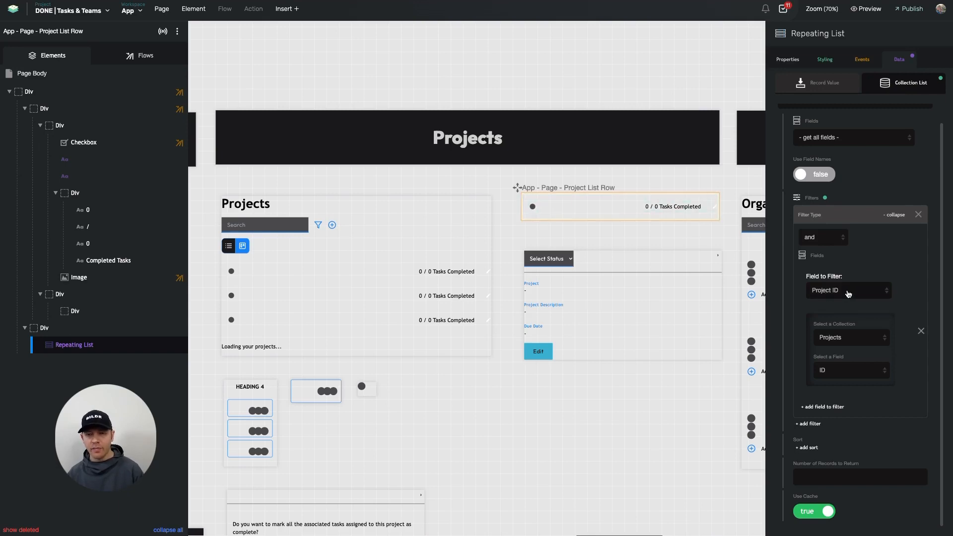
scroll(826, 151, up, 1)
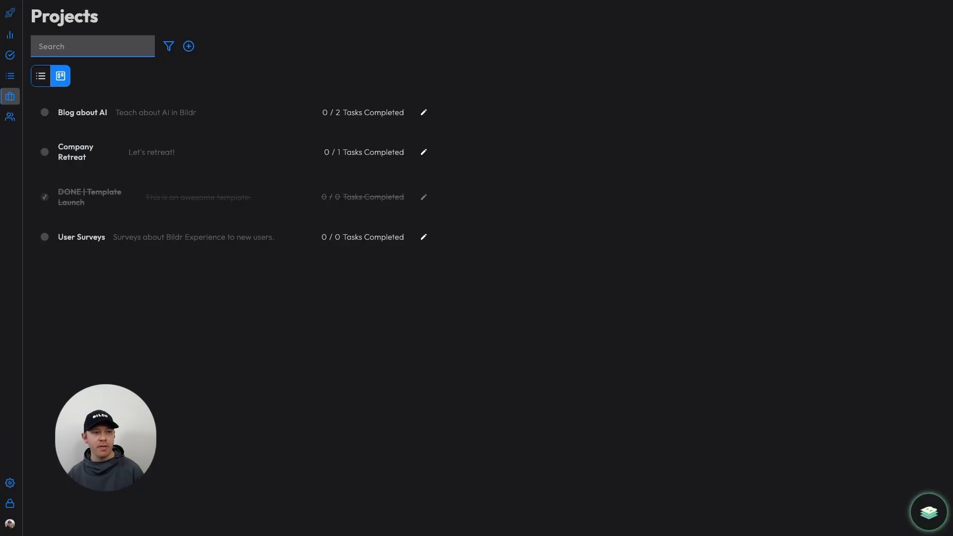
In the running app preview, open the Bildr debugger, select the "Blog about AI" project row and examine its current record's collection name.
click(928, 512)
click(849, 260)
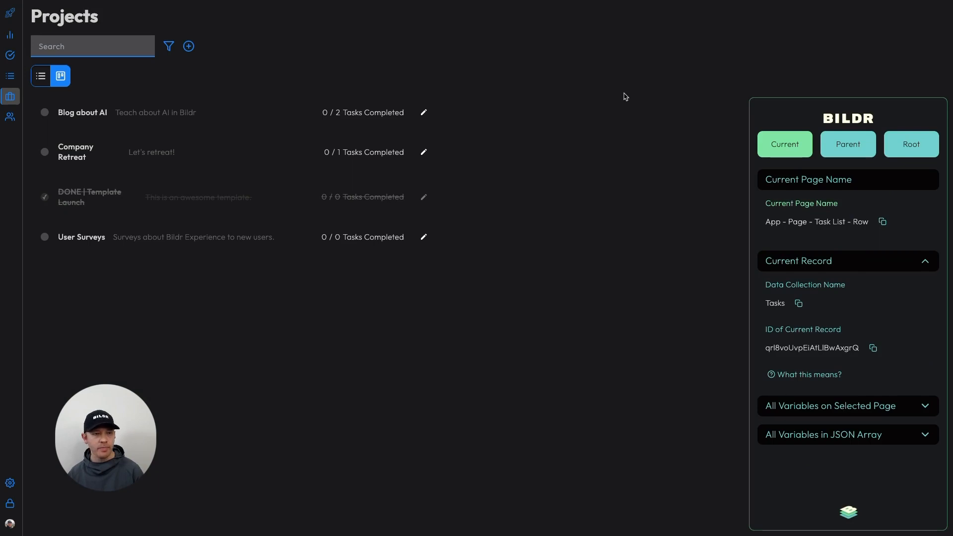
click(250, 107)
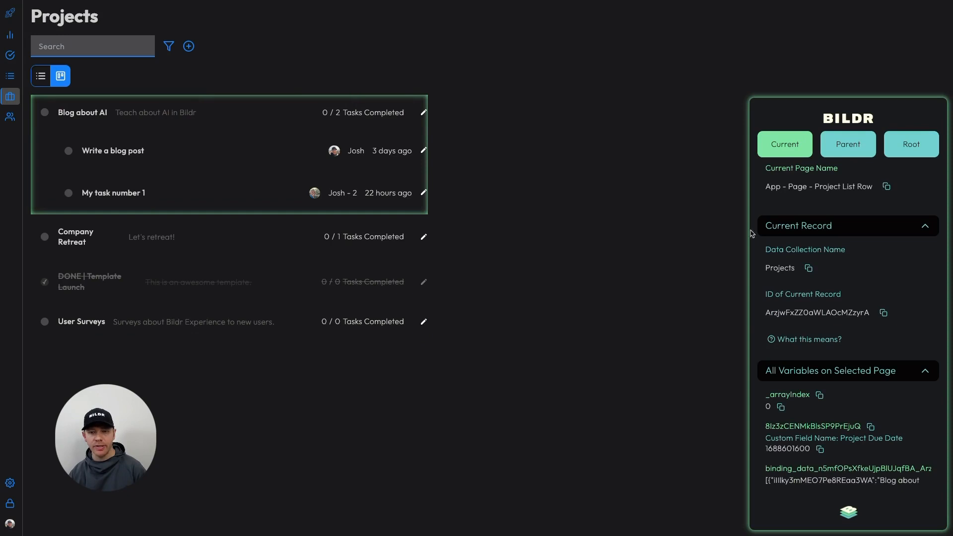
drag(763, 296, 853, 297)
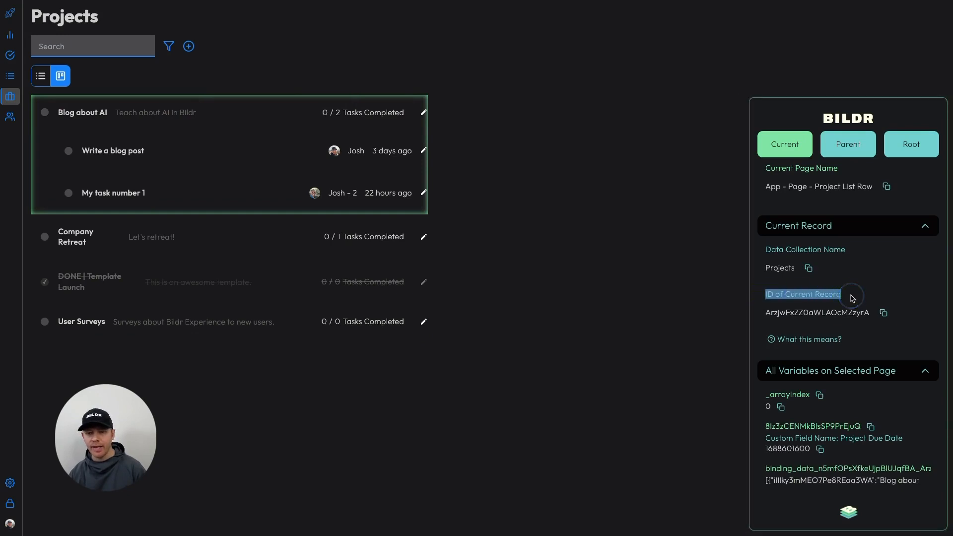
drag(765, 249, 832, 261)
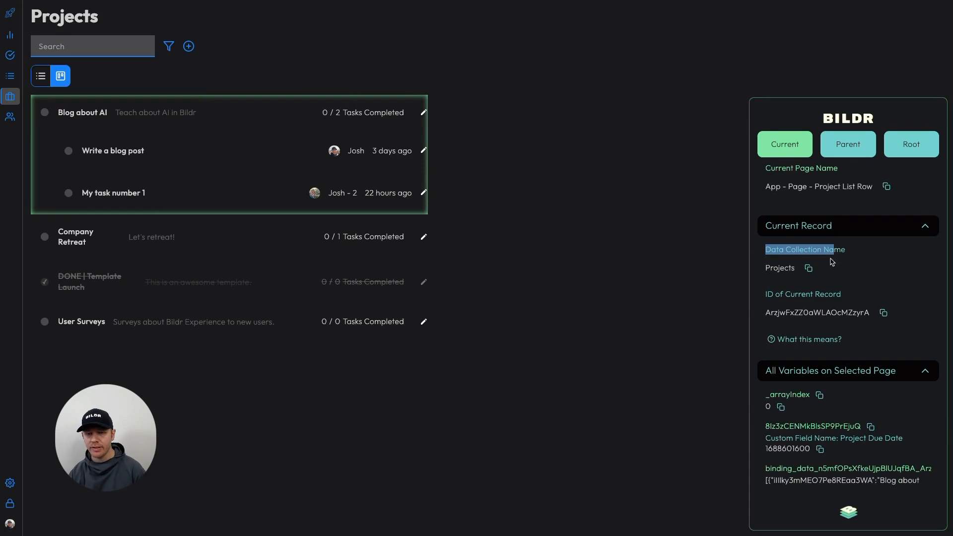
double_click(774, 268)
Look through the variables of the "Blog about AI" project row and highlight its current record ID.
scroll(797, 337, down, 3)
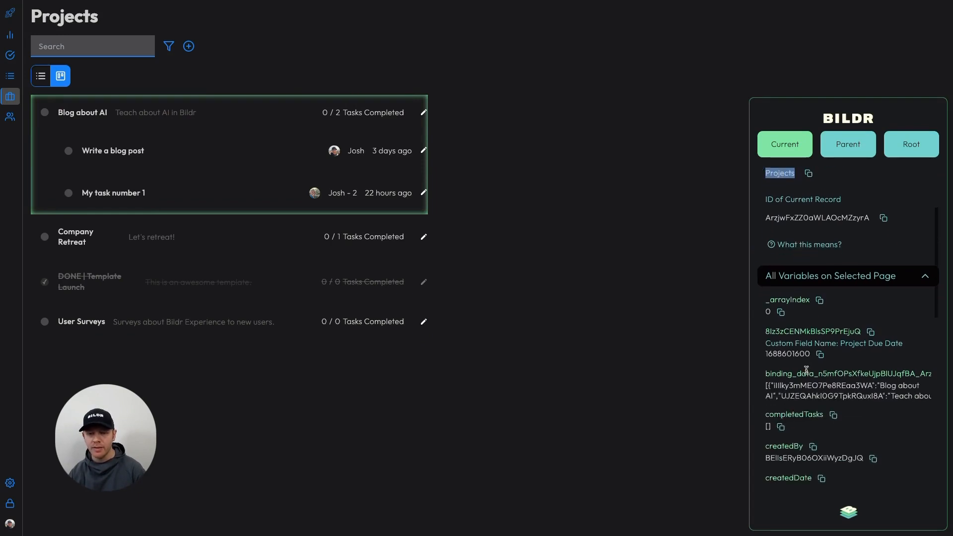
scroll(812, 359, down, 4)
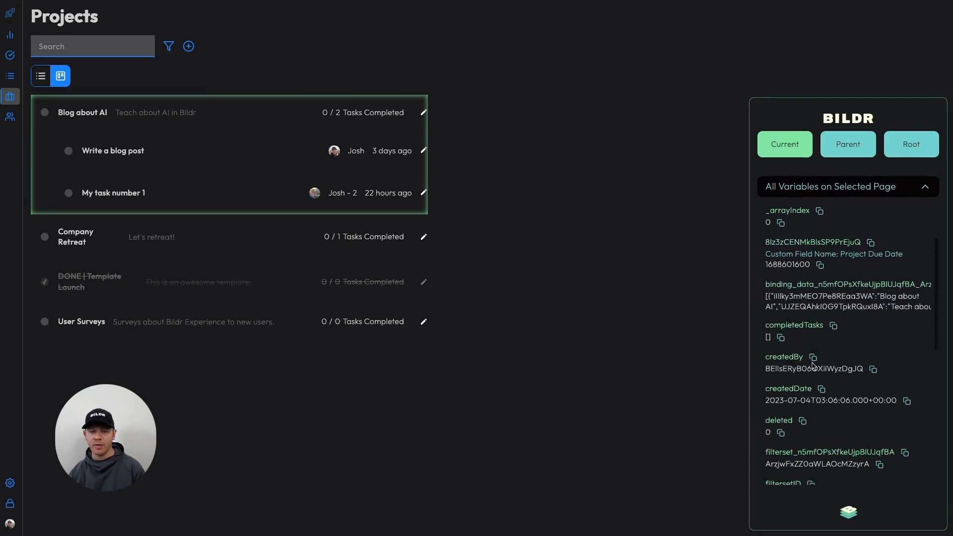
scroll(812, 376, down, 3)
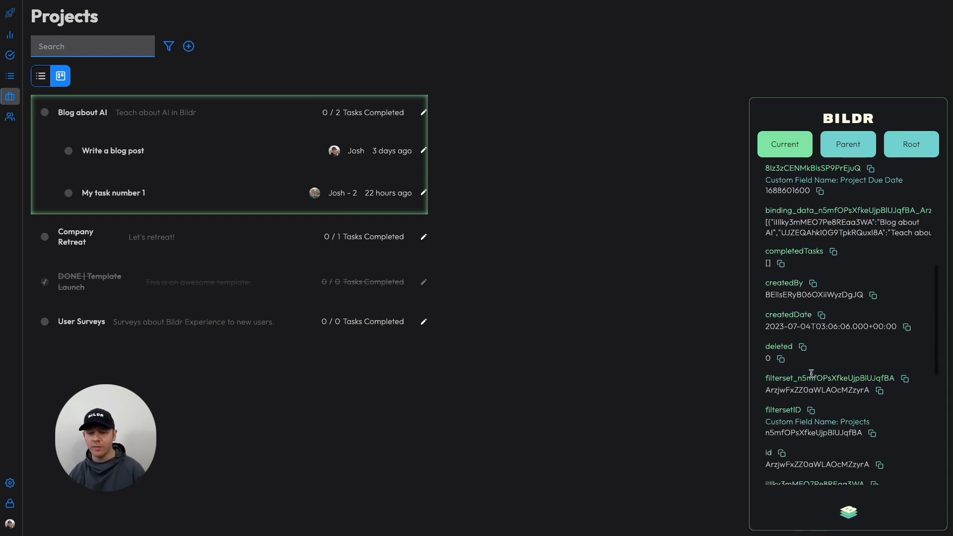
scroll(813, 377, up, 10)
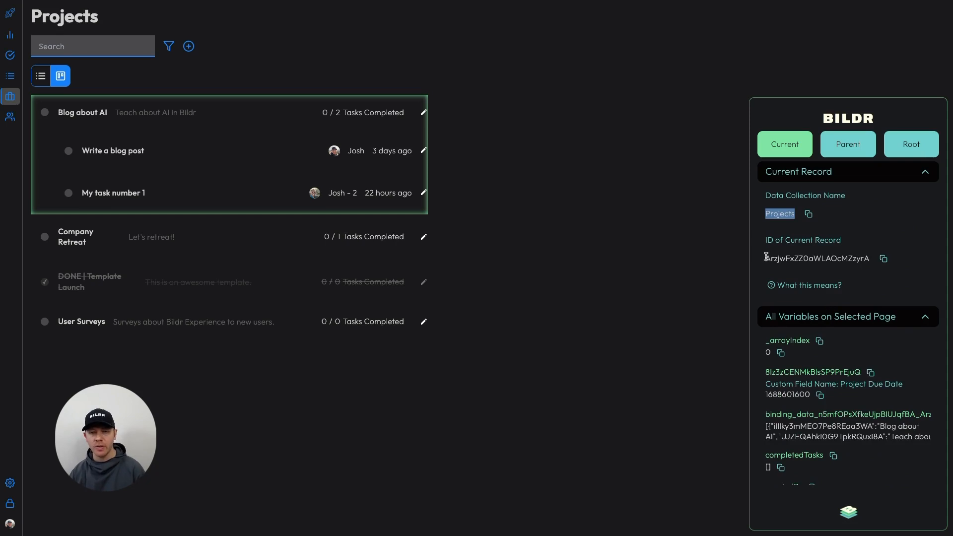
drag(764, 258, 849, 258)
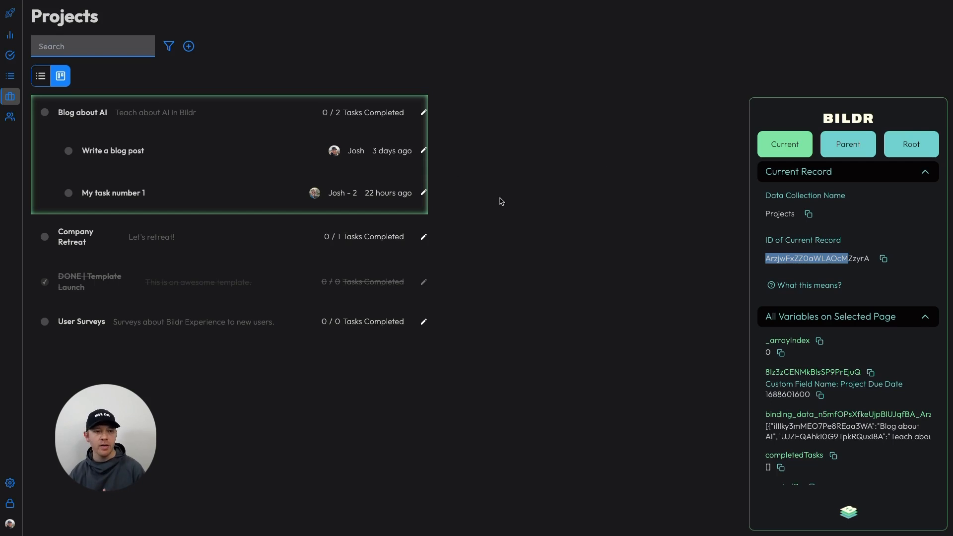
Select the "My task number 1" row for inspection, check its data collection name, and highlight its Project ID field and value.
click(425, 214)
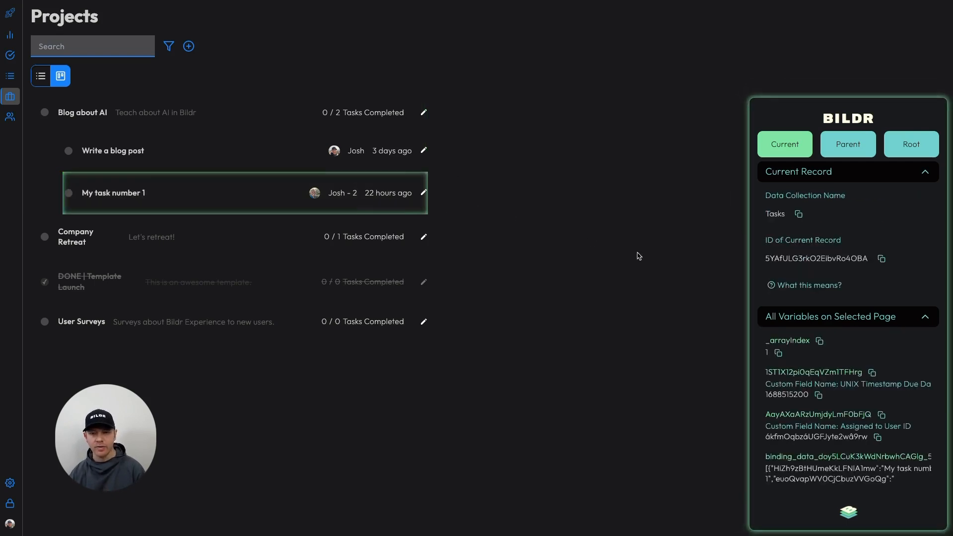
double_click(770, 215)
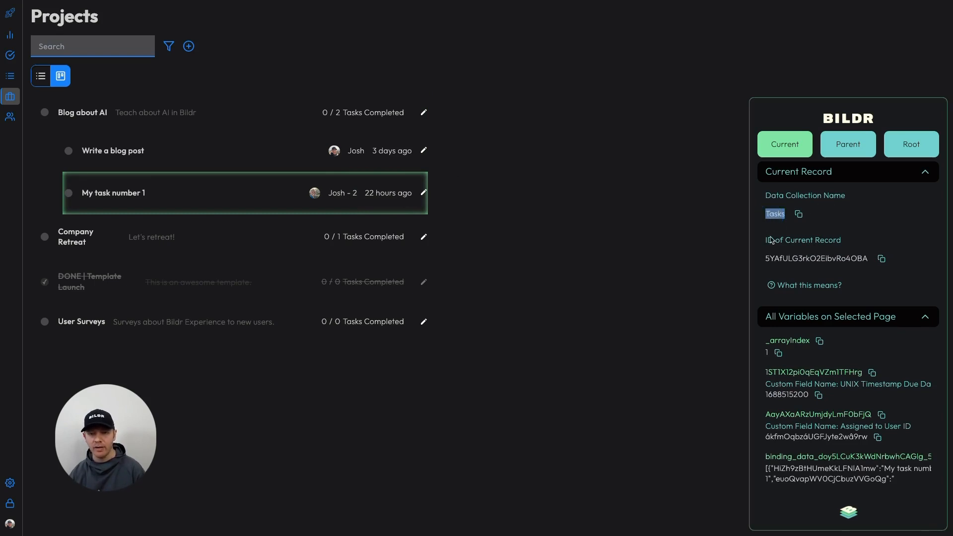
scroll(822, 279, down, 6)
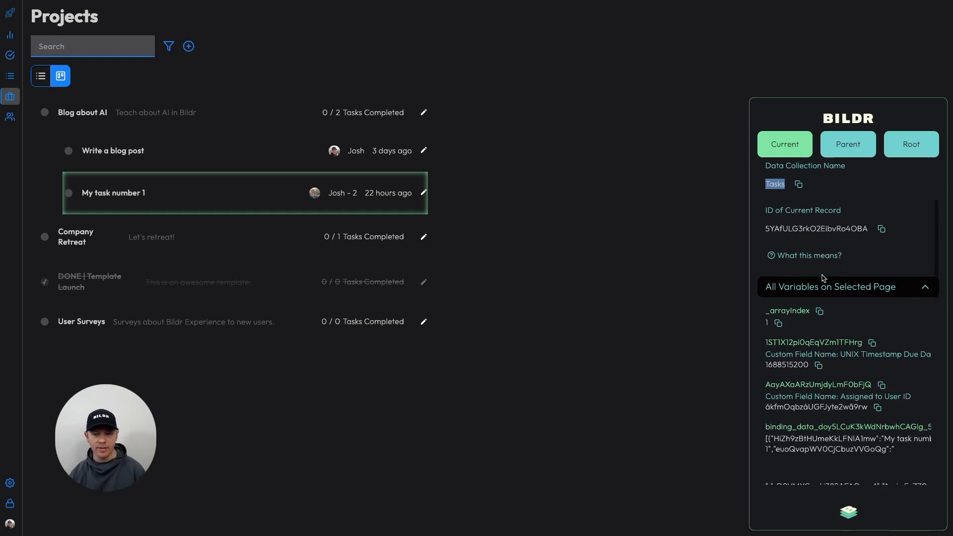
scroll(819, 288, down, 6)
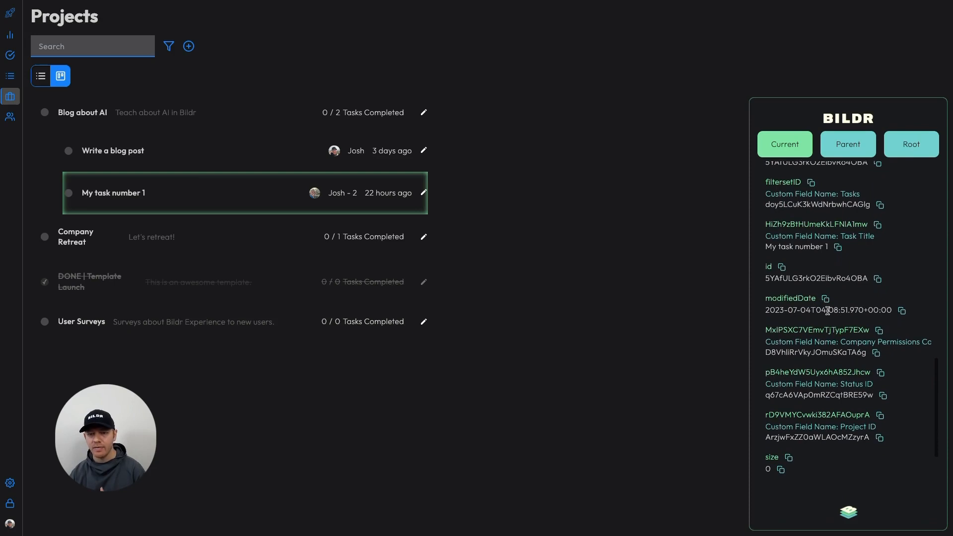
scroll(841, 385, down, 1)
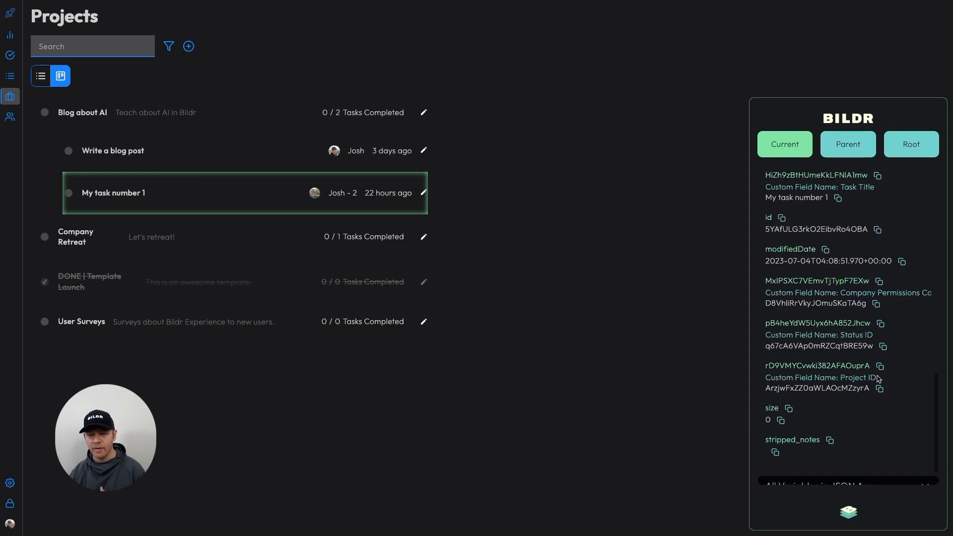
drag(878, 377, 841, 375)
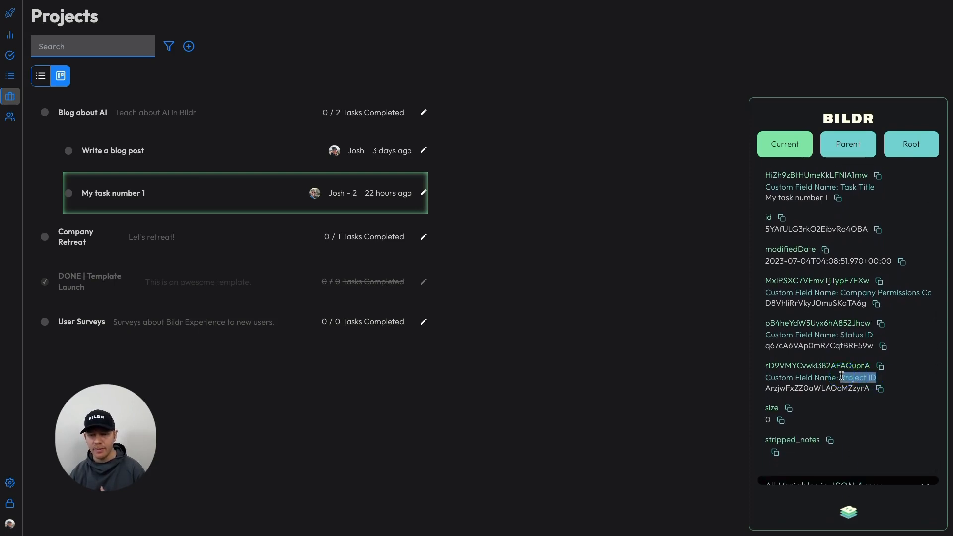
drag(765, 388, 867, 388)
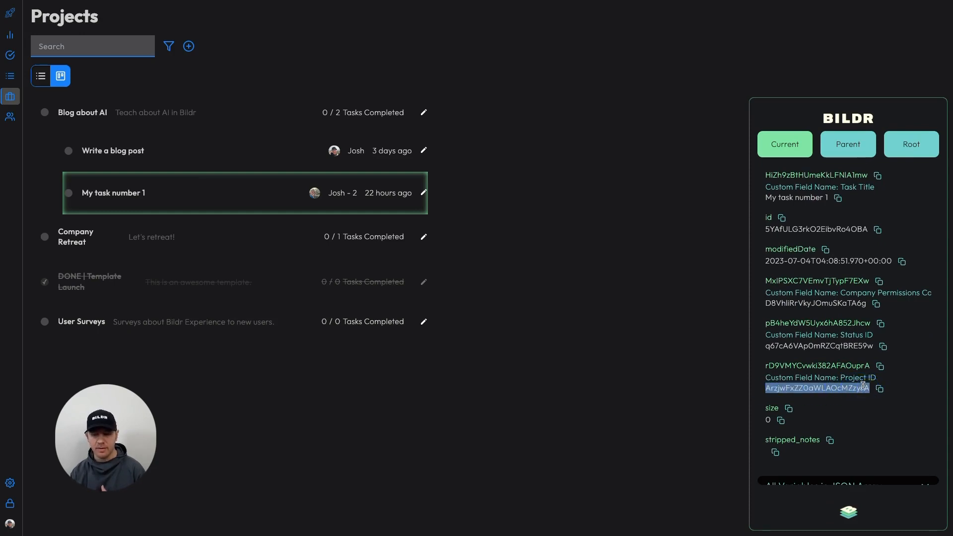
Switch the debugger to the task's parent page and highlight the parent's current record ID.
click(850, 157)
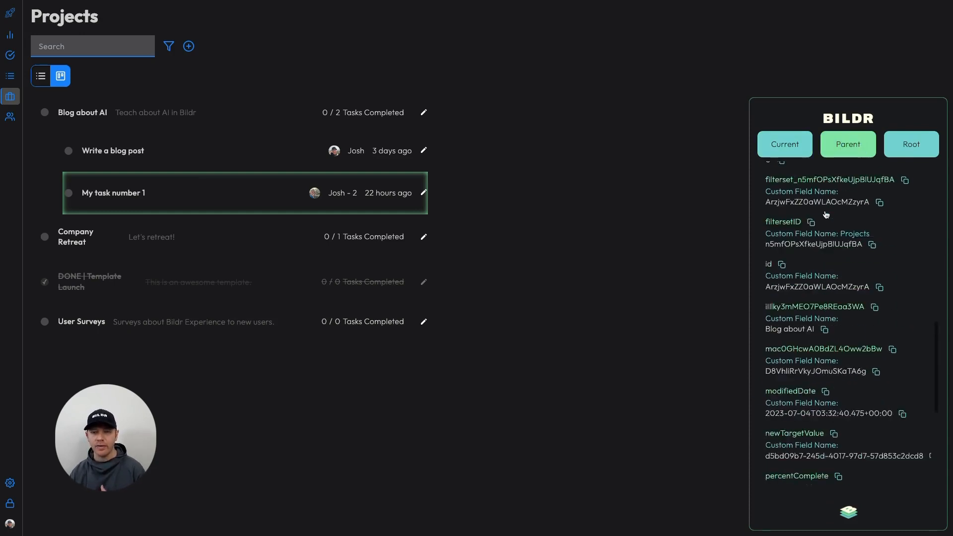
scroll(826, 214, up, 10)
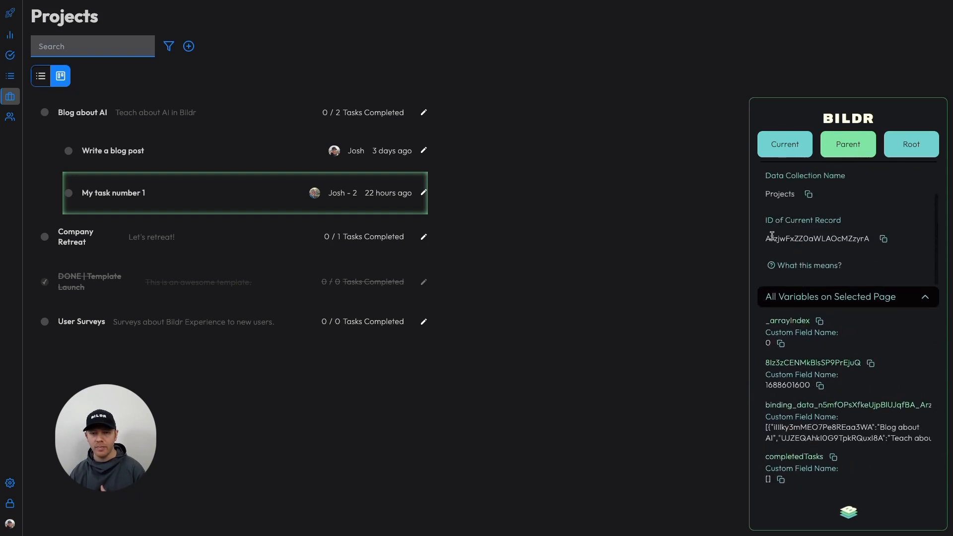
drag(772, 236, 878, 245)
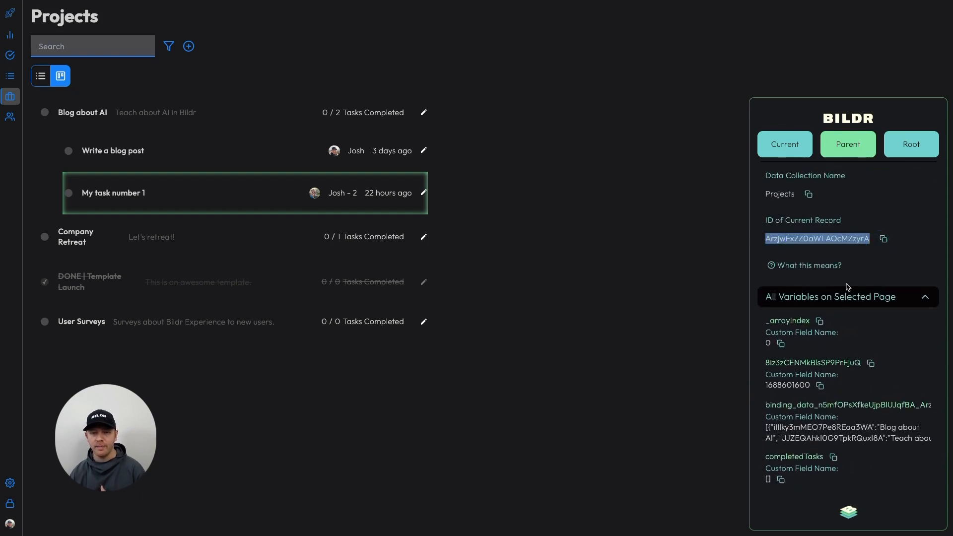